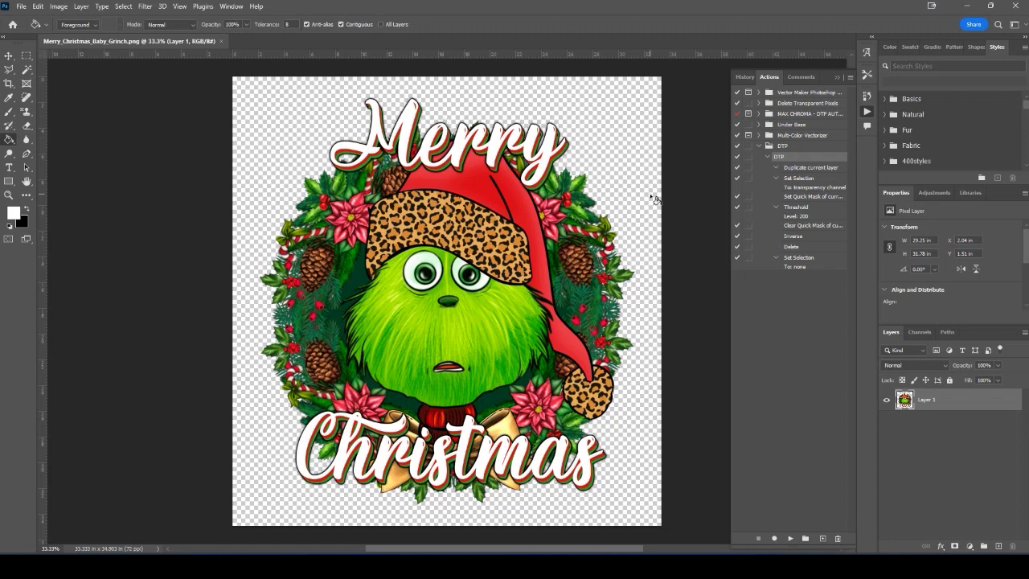
# Hide the recorded actions, load Layer 1's transparency as a selection, and show it in Quick Mask mode.
pyautogui.hotkey('alt', 'F9')
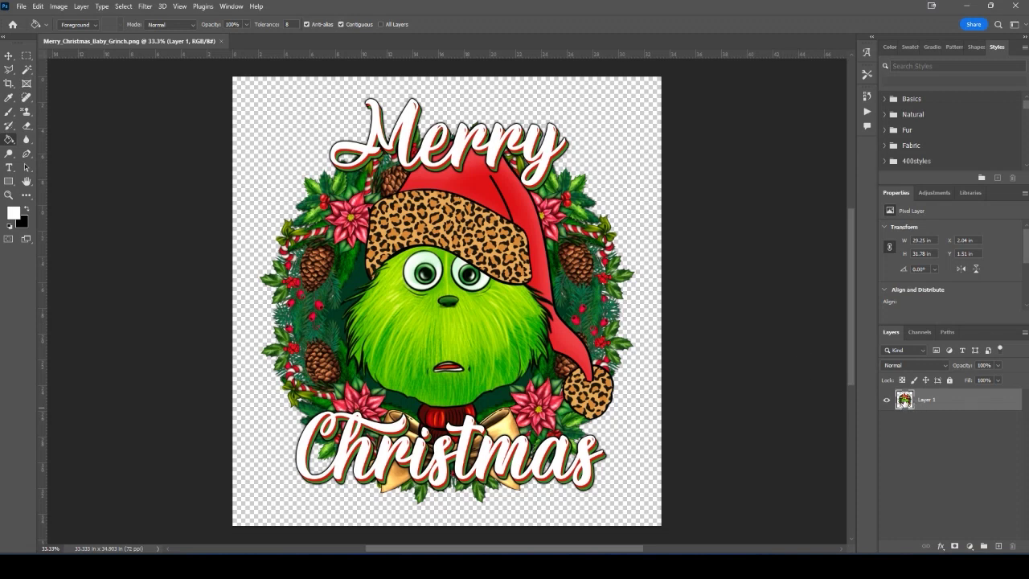
pyautogui.keyDown('ctrl'); pyautogui.click(906, 401); pyautogui.keyUp('ctrl')
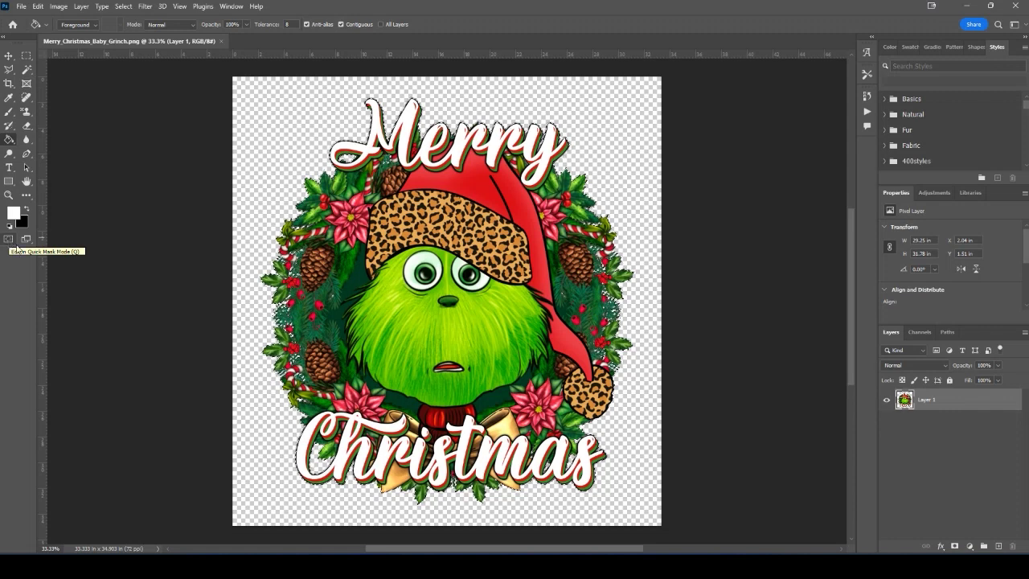
pyautogui.press('q')
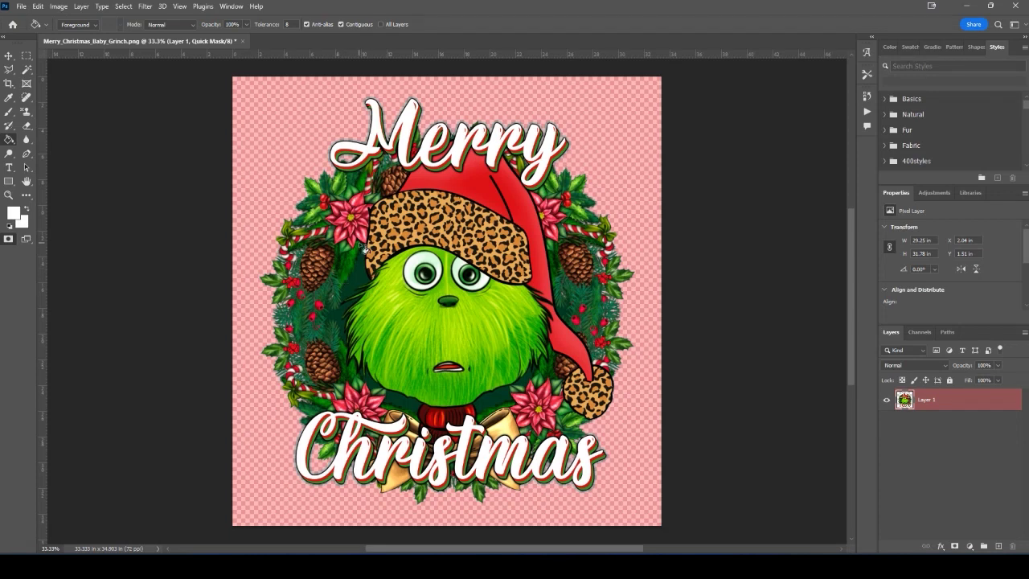
pyautogui.click(122, 5)
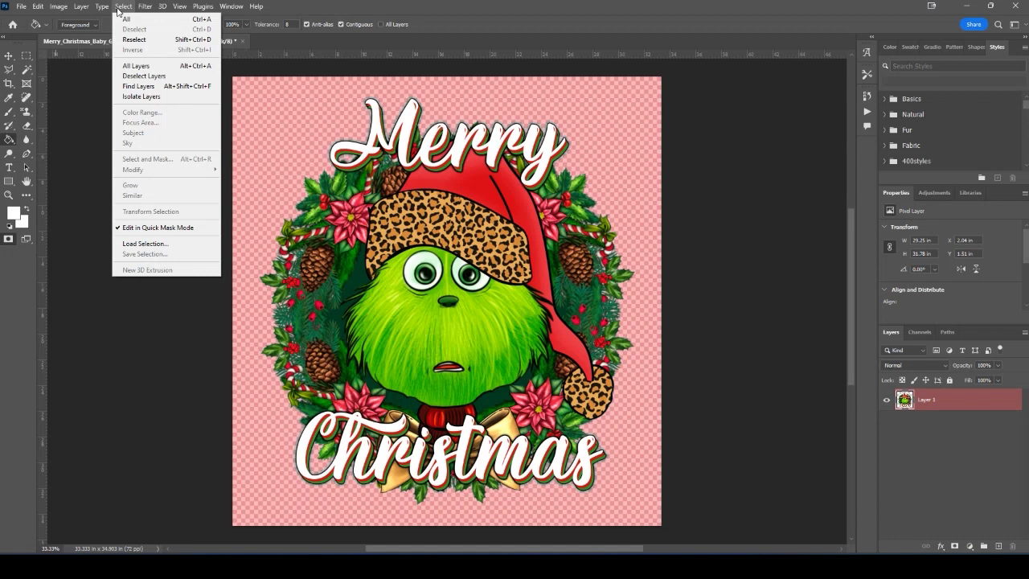
pyautogui.click(167, 228)
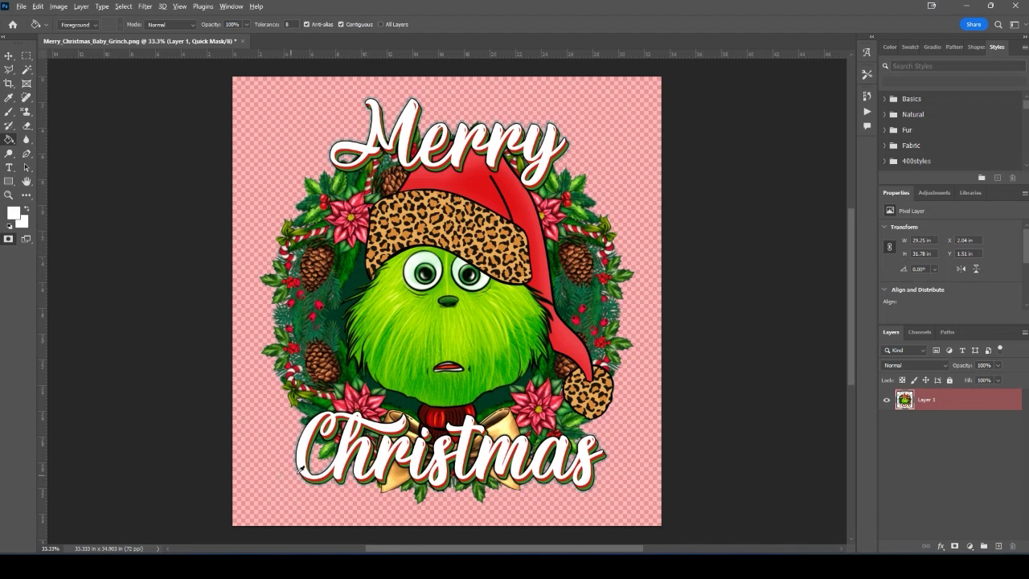
# Examine the quick mask close up for semi-transparent pixels along the edges of the "Christmas" lettering and the leaves.
pyautogui.scroll(1, 290, 478)
pyautogui.scroll(5, 290, 479)
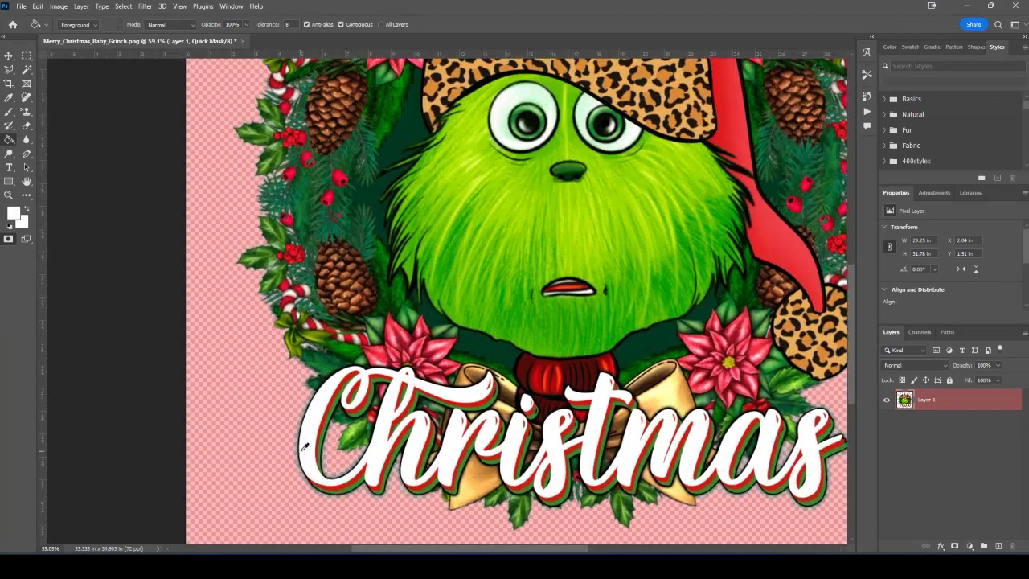
pyautogui.scroll(7, 334, 444)
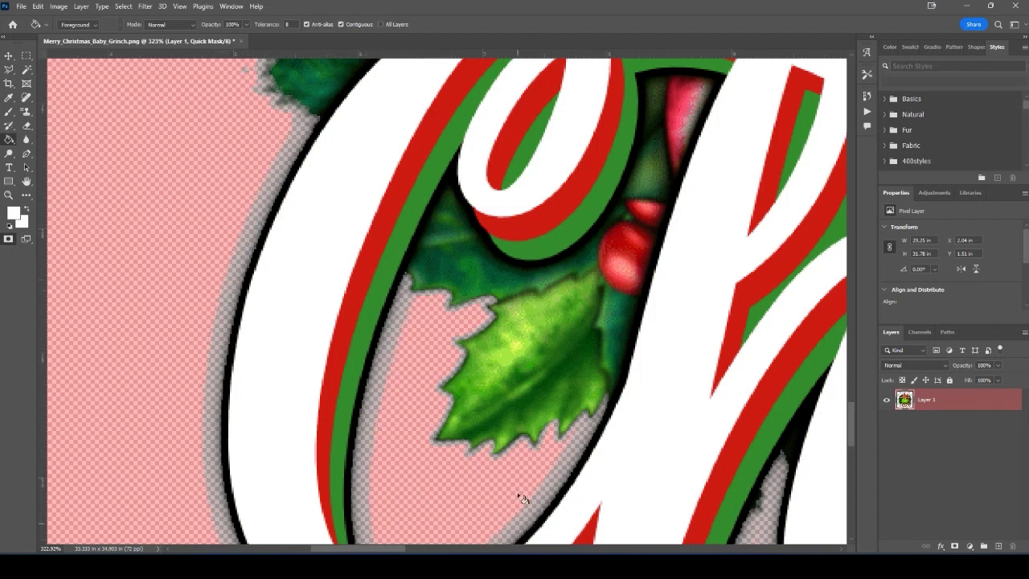
pyautogui.moveTo(661, 402); pyautogui.dragTo(437, 166)
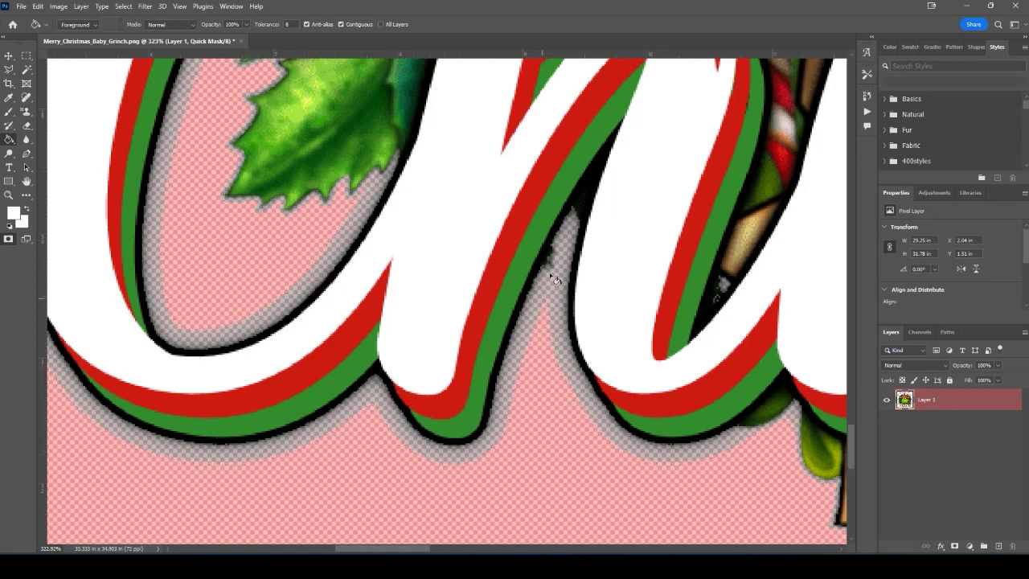
pyautogui.moveTo(738, 450); pyautogui.dragTo(336, 325)
pyautogui.moveTo(717, 314); pyautogui.dragTo(660, 317)
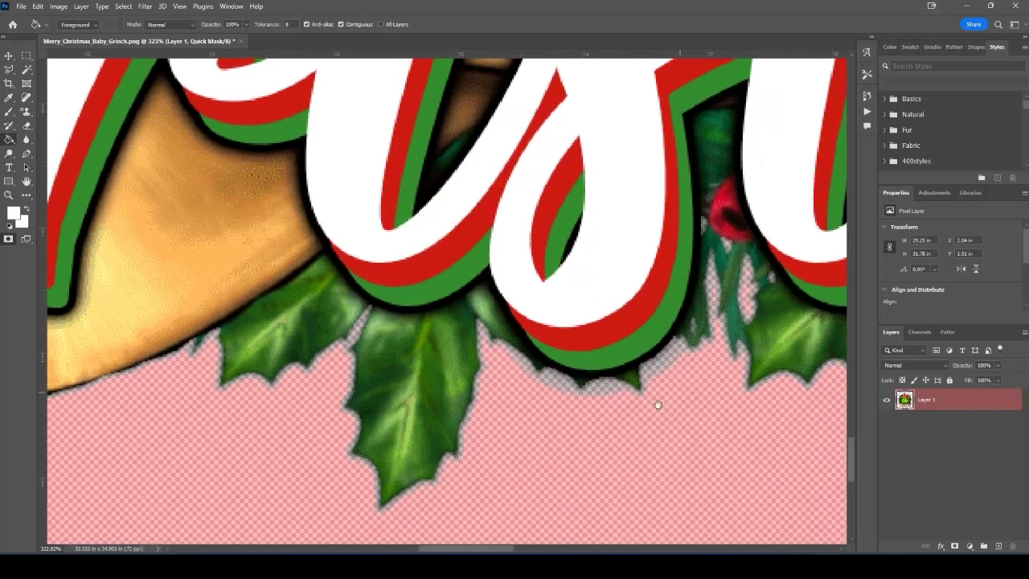
pyautogui.moveTo(658, 405); pyautogui.dragTo(651, 405)
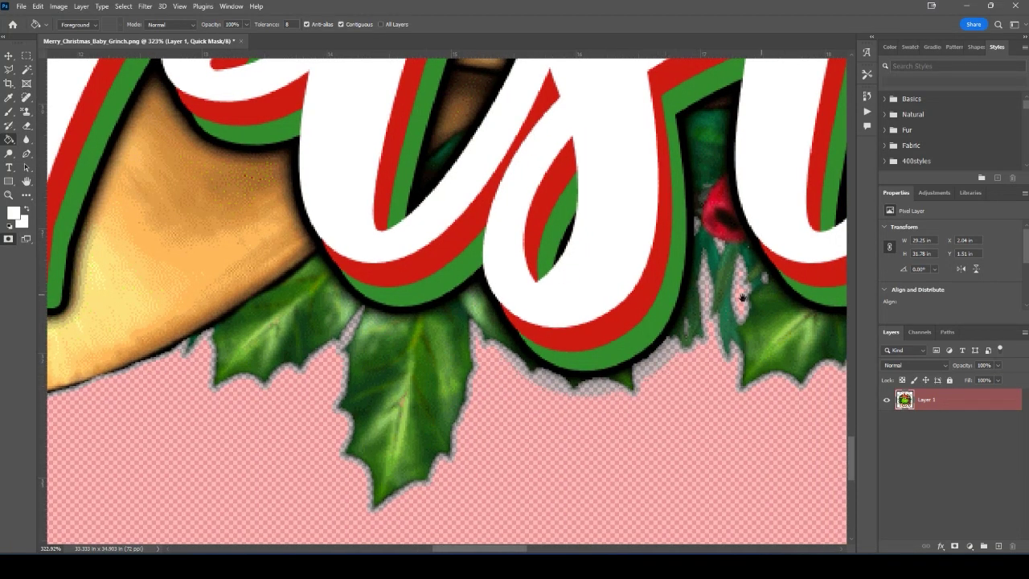
pyautogui.moveTo(743, 299); pyautogui.dragTo(376, 317)
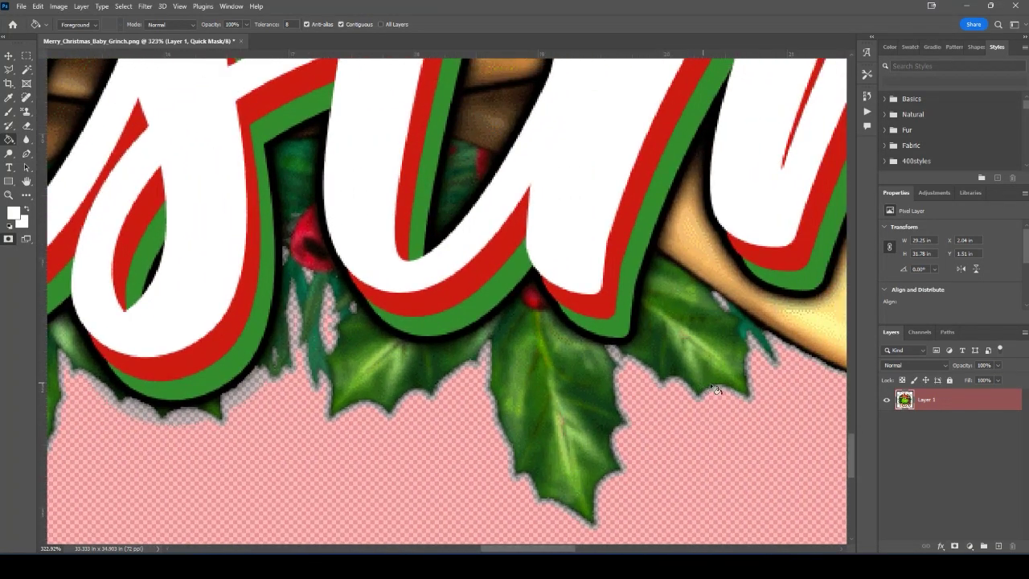
pyautogui.moveTo(794, 324); pyautogui.dragTo(299, 344)
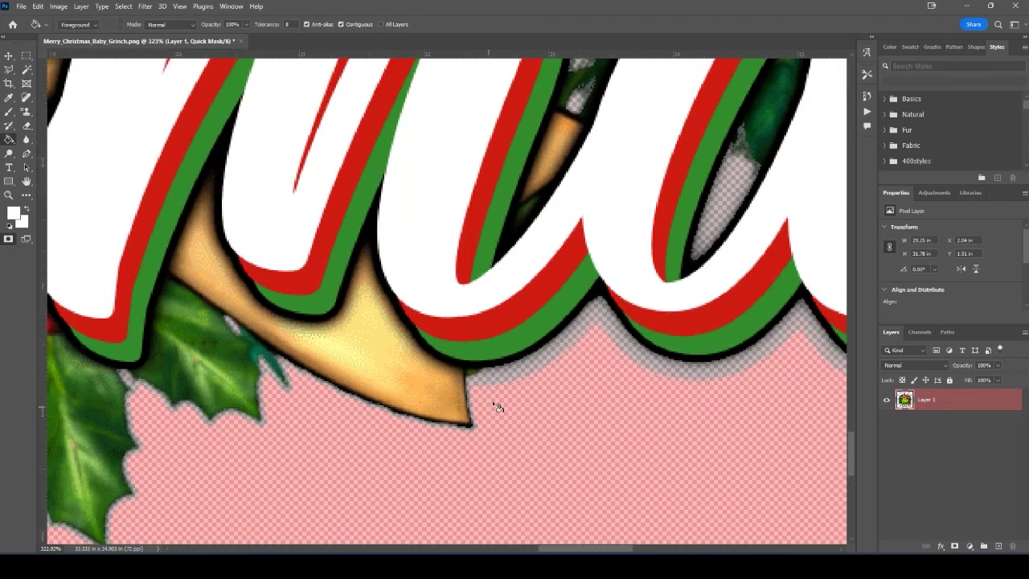
pyautogui.moveTo(790, 292); pyautogui.dragTo(476, 306)
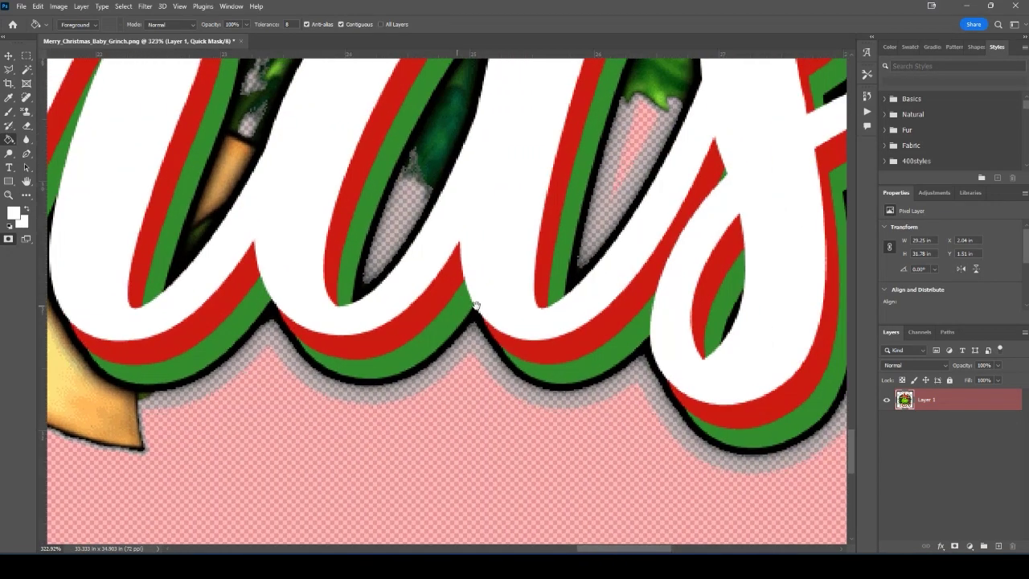
pyautogui.moveTo(820, 281); pyautogui.dragTo(558, 335)
pyautogui.scroll(5, 558, 336)
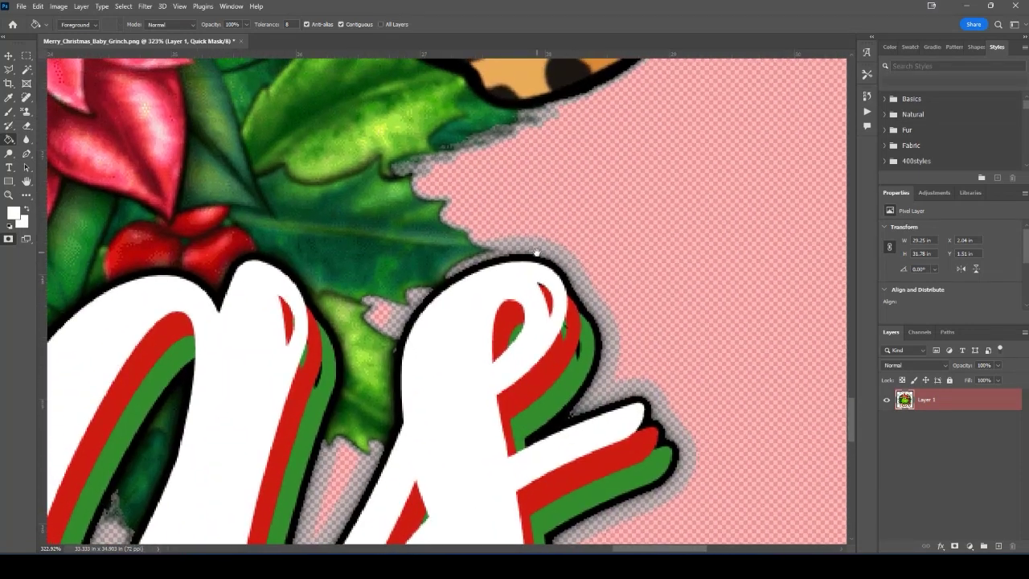
pyautogui.scroll(-3, 544, 225)
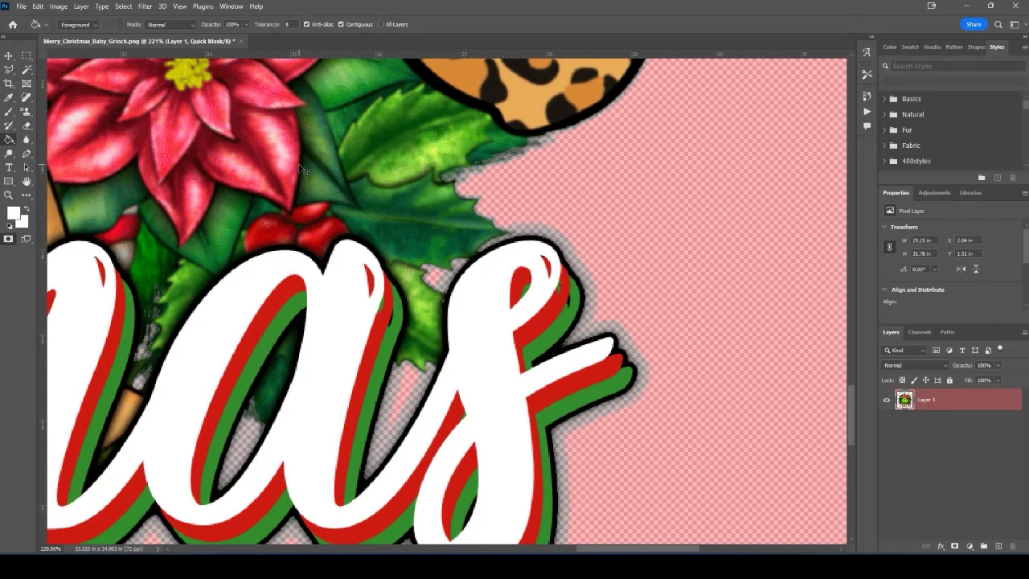
pyautogui.hotkey('ctrl', '0')
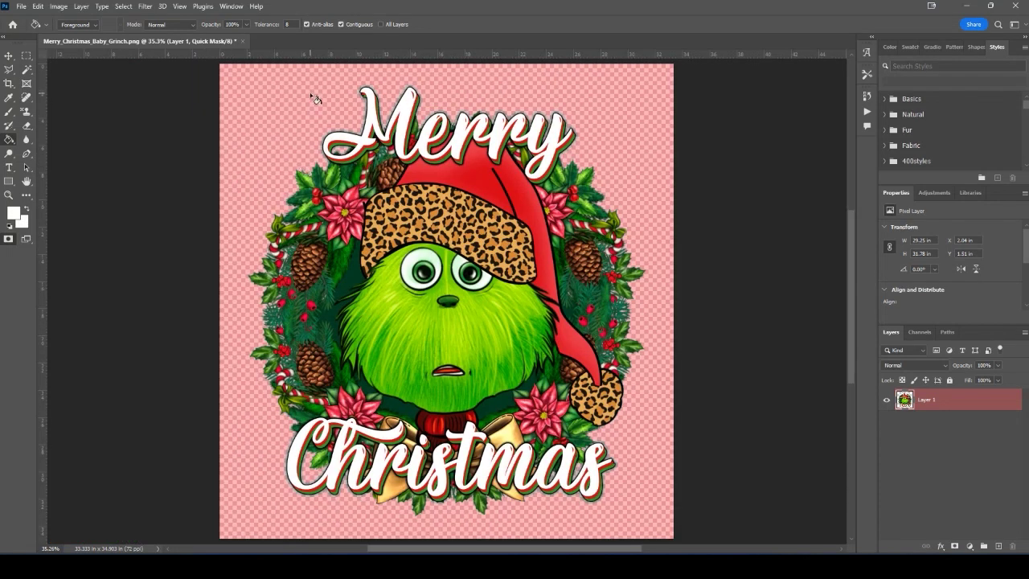
# Inspect the quick mask around the "Merry" lettering, and leave Quick Mask mode with the selection cleared.
pyautogui.scroll(8, 441, 119)
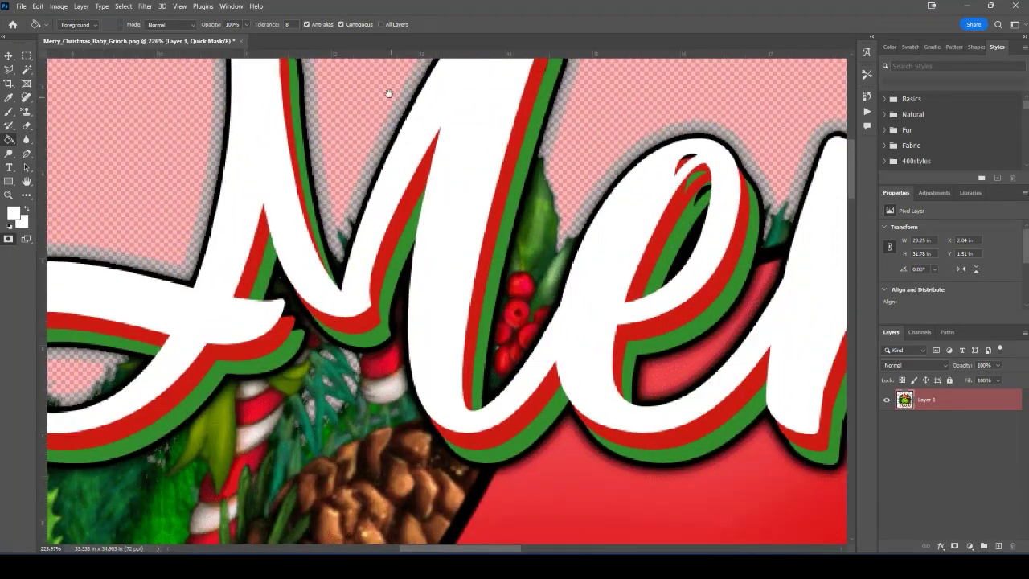
pyautogui.moveTo(389, 93); pyautogui.dragTo(375, 303)
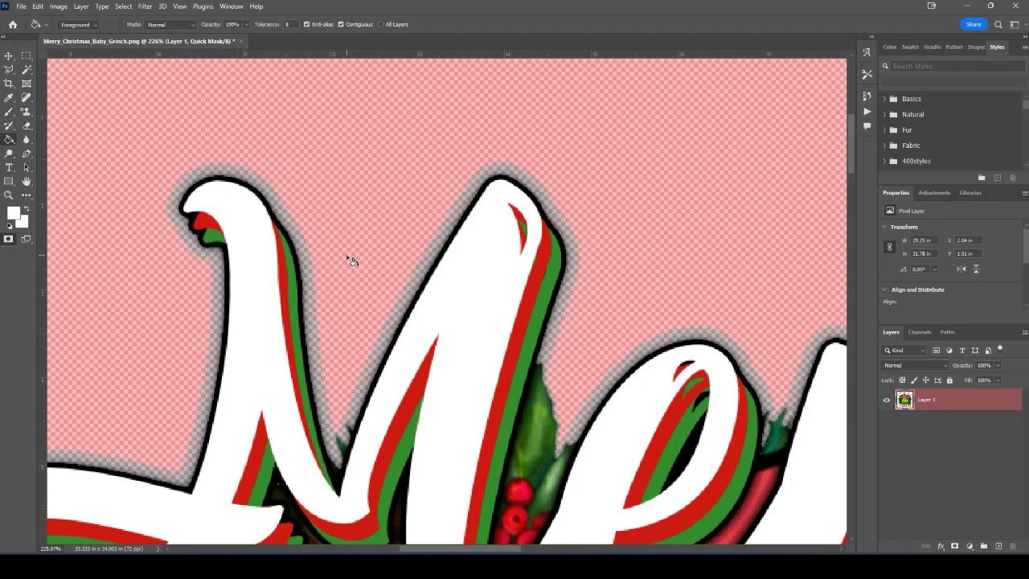
pyautogui.press('q')
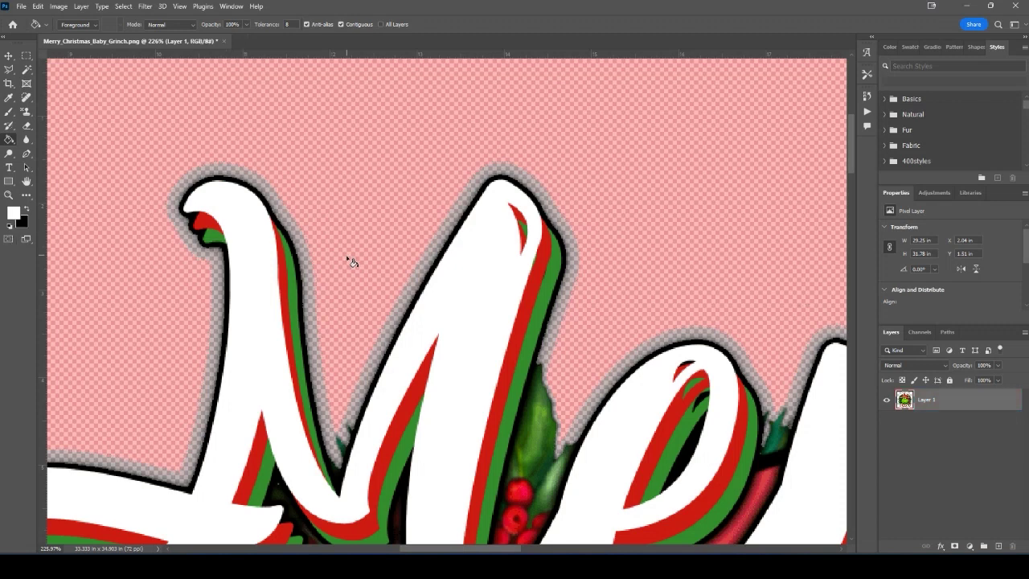
pyautogui.hotkey('ctrl', 'd')
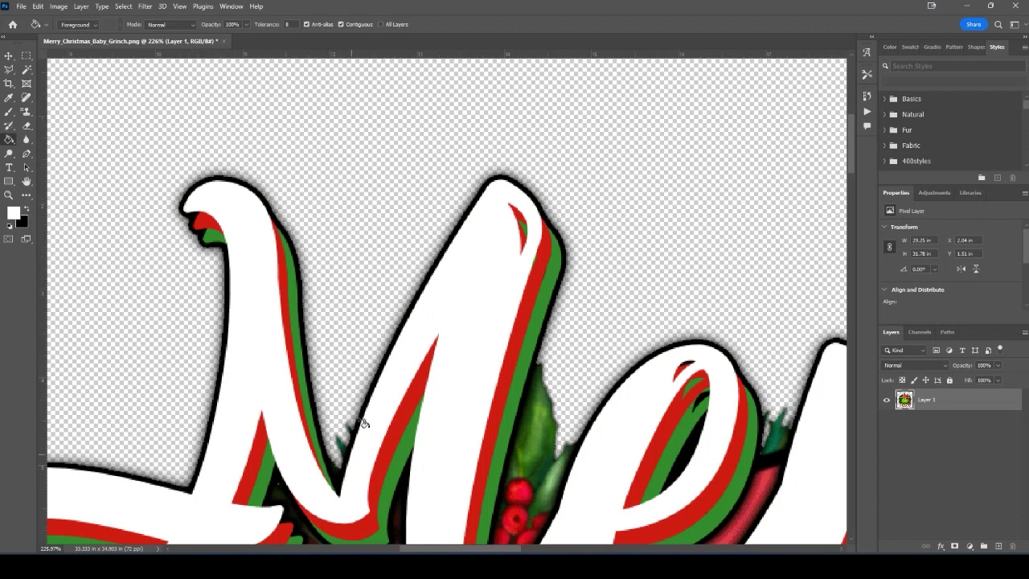
# Add a new layer below the Grinch artwork and fill it with white.
pyautogui.click(1000, 546)
pyautogui.moveTo(931, 402); pyautogui.dragTo(937, 422)
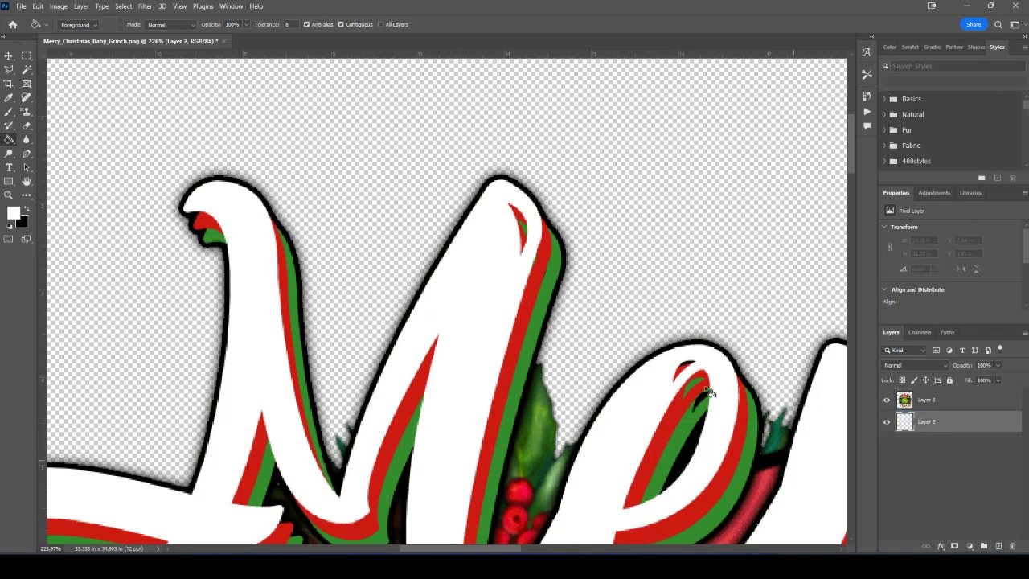
pyautogui.click(141, 366)
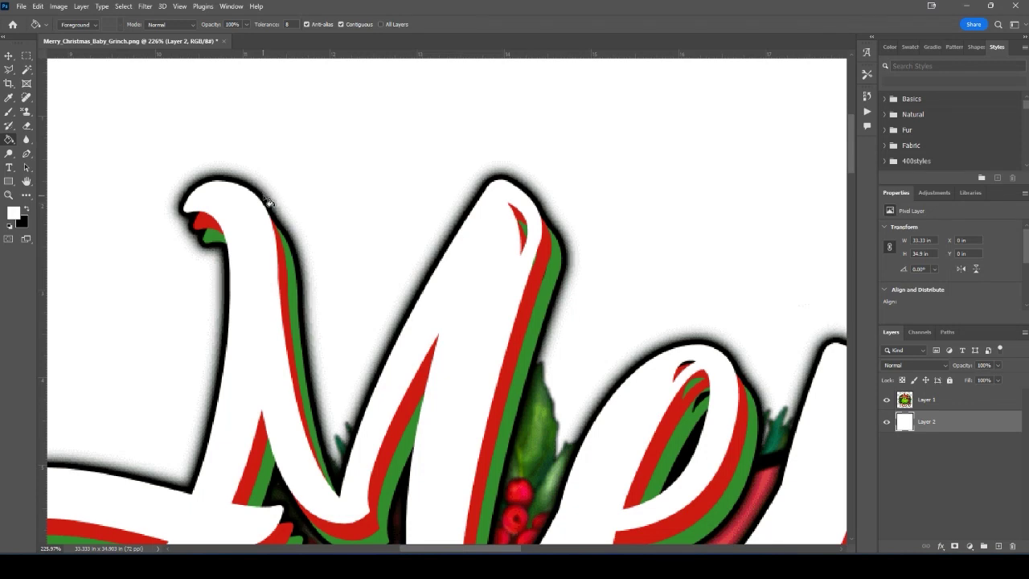
# Examine the soft shadow around the "Merry" lettering against the white background, and delete the white layer.
pyautogui.scroll(-5, 285, 255)
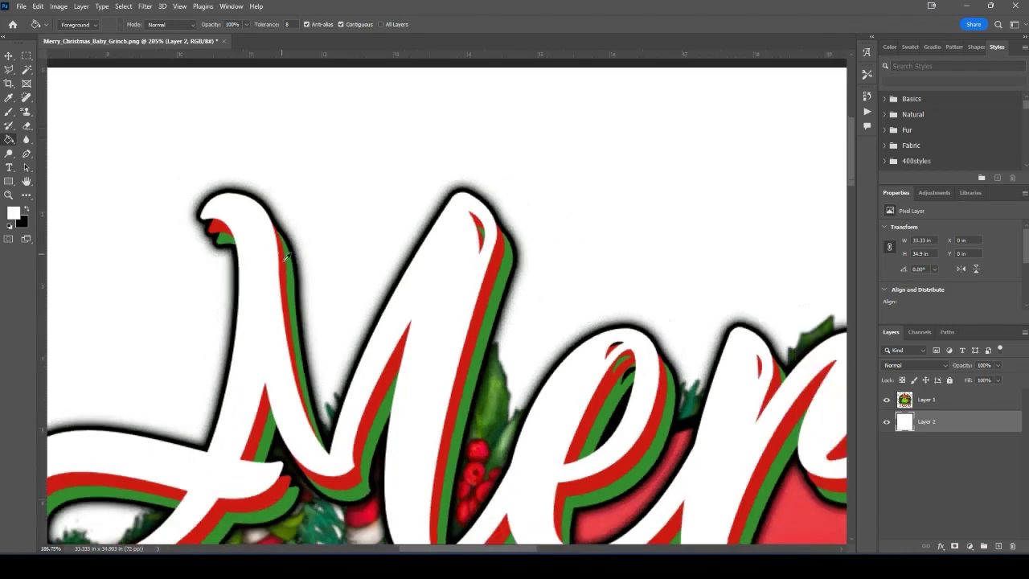
pyautogui.scroll(4, 337, 371)
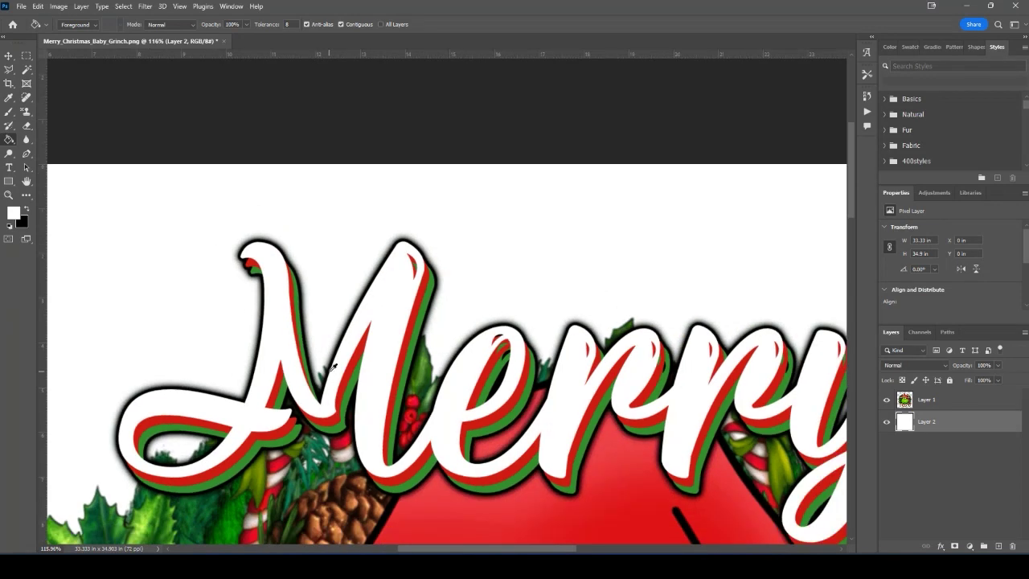
pyautogui.scroll(1, 240, 179)
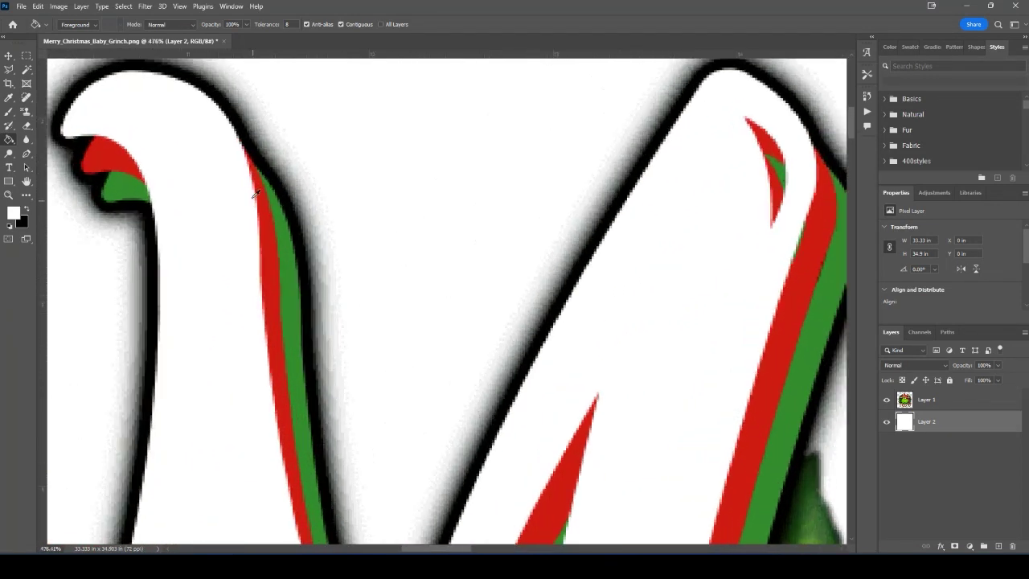
pyautogui.scroll(-6, 336, 249)
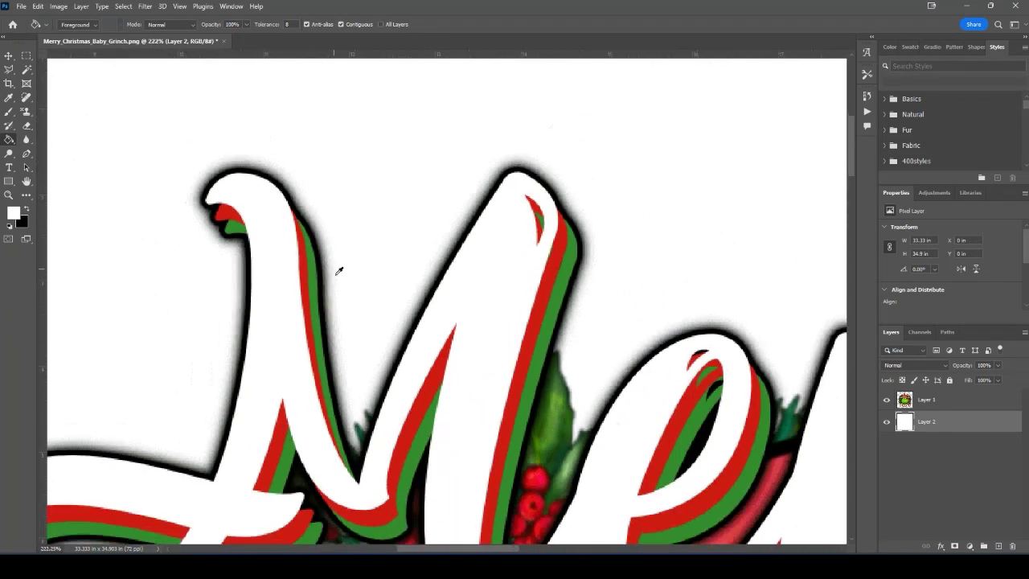
pyautogui.scroll(-3, 341, 278)
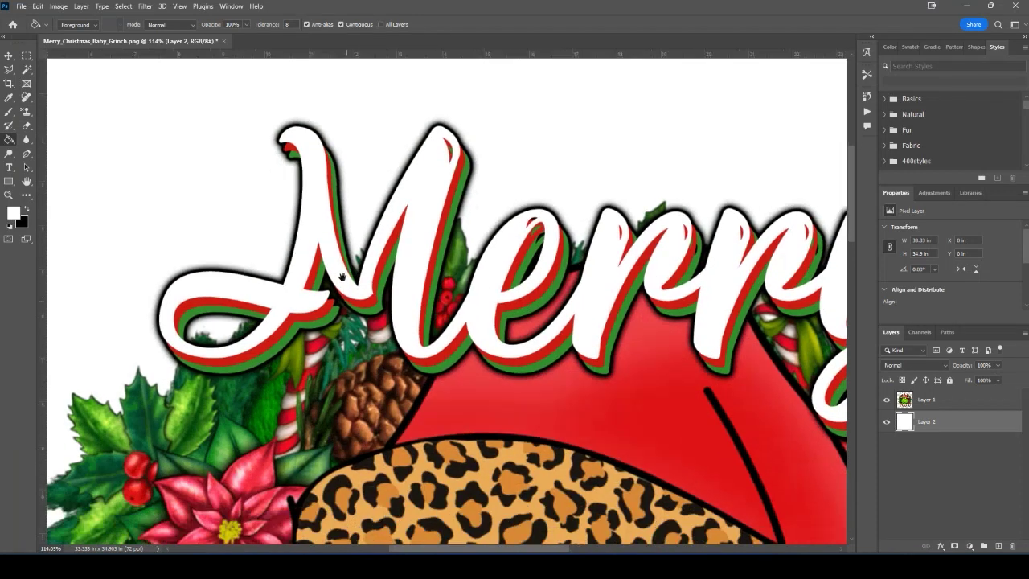
pyautogui.scroll(-2, 347, 271)
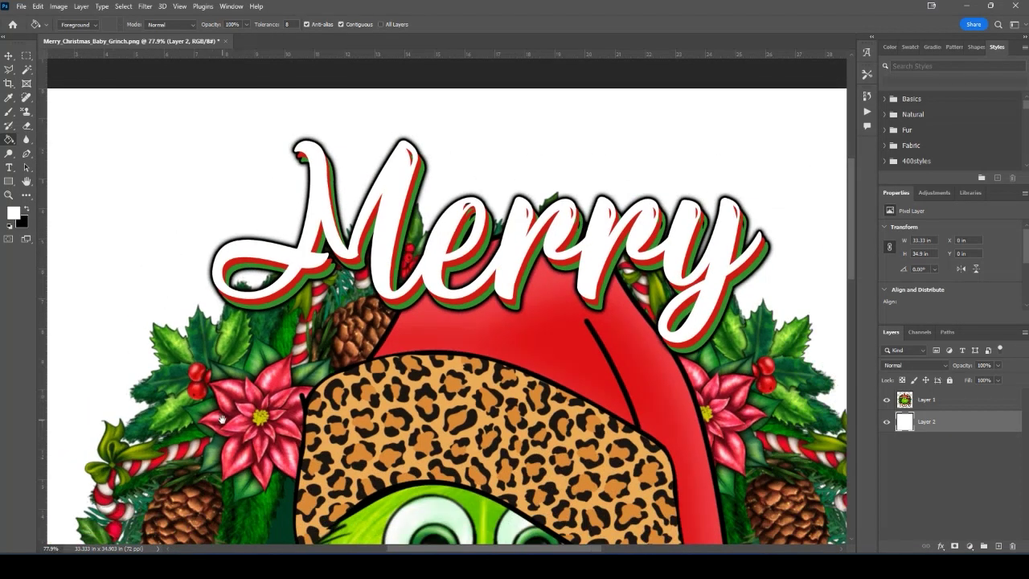
pyautogui.scroll(-1, 254, 364)
pyautogui.scroll(1, 254, 364)
pyautogui.scroll(-4, 303, 346)
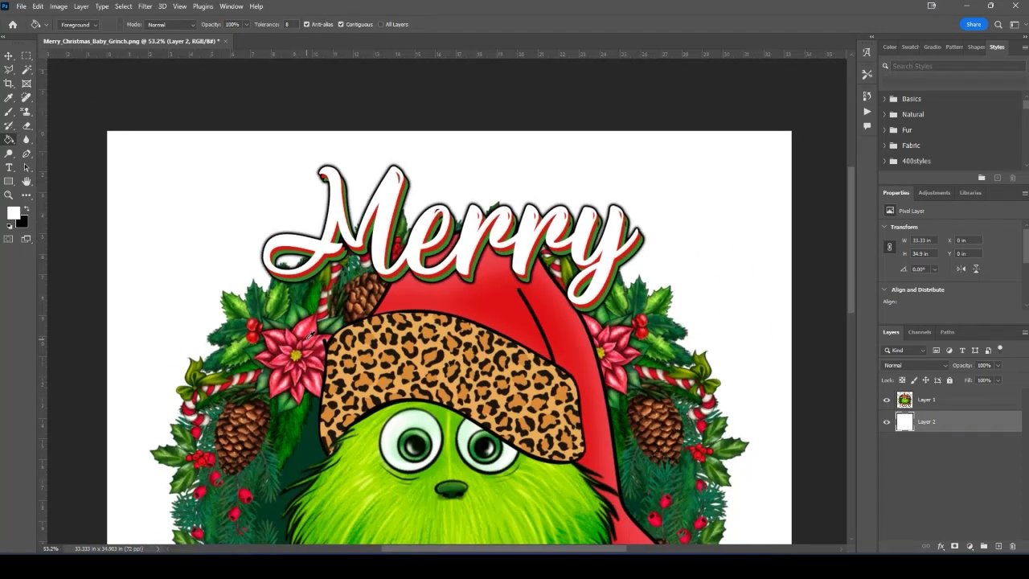
pyautogui.scroll(-3, 435, 392)
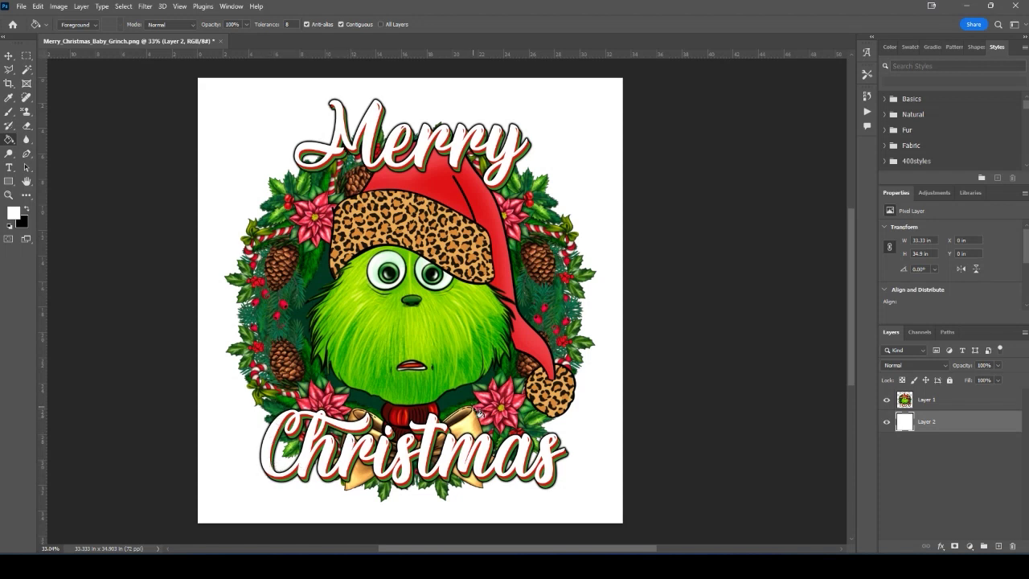
pyautogui.click(1013, 546)
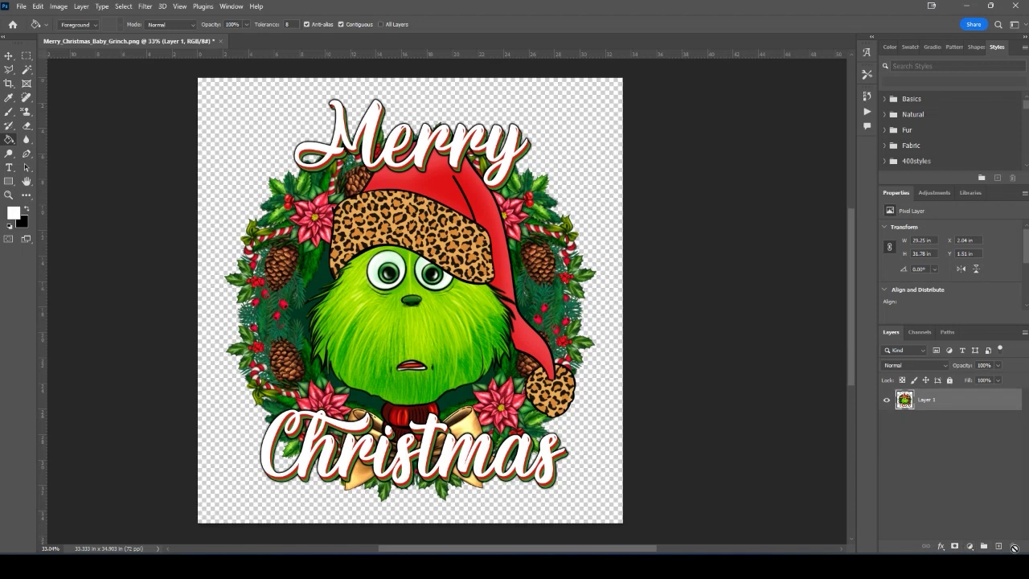
# Load Layer 1's transparency as a selection and edit it in Quick Mask mode.
pyautogui.keyDown('ctrl'); pyautogui.click(905, 402); pyautogui.keyUp('ctrl')
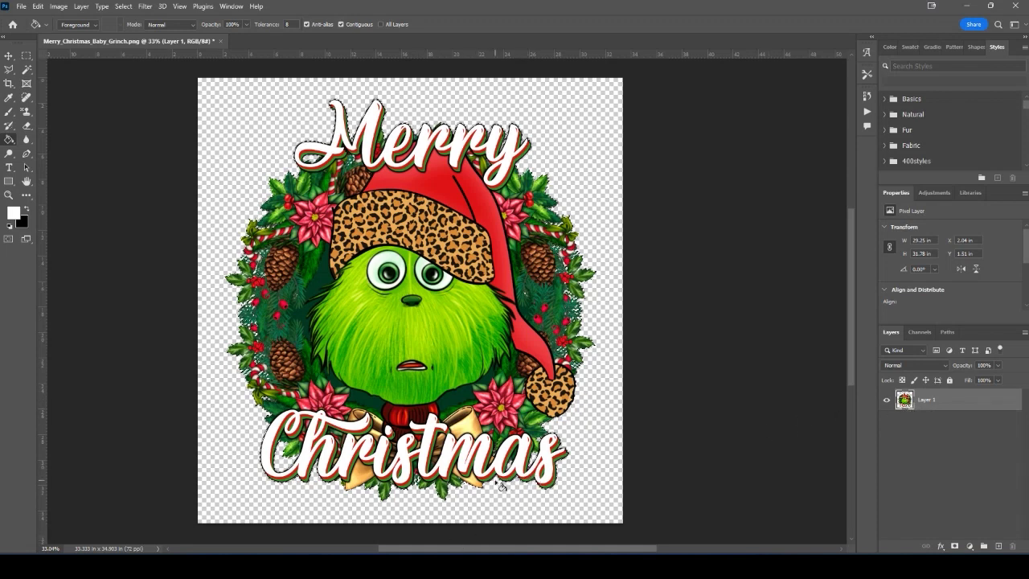
pyautogui.press('q')
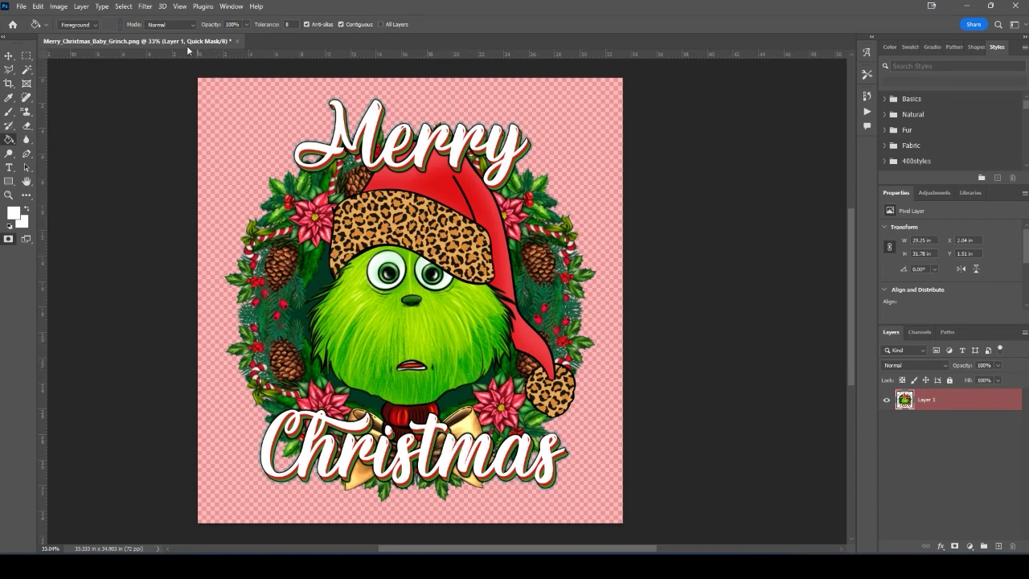
pyautogui.click(69, 10)
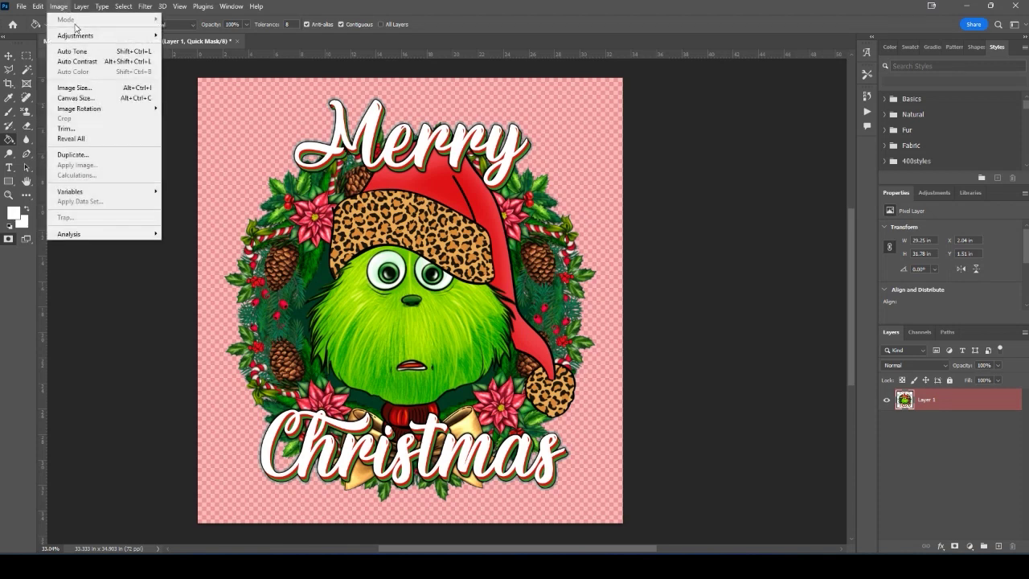
pyautogui.moveTo(81, 37)
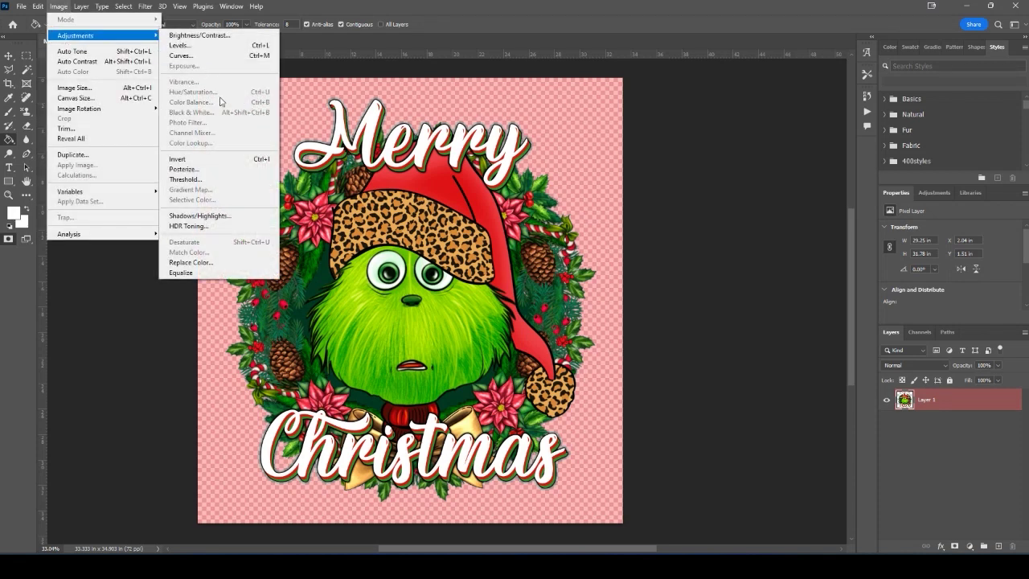
pyautogui.click(191, 179)
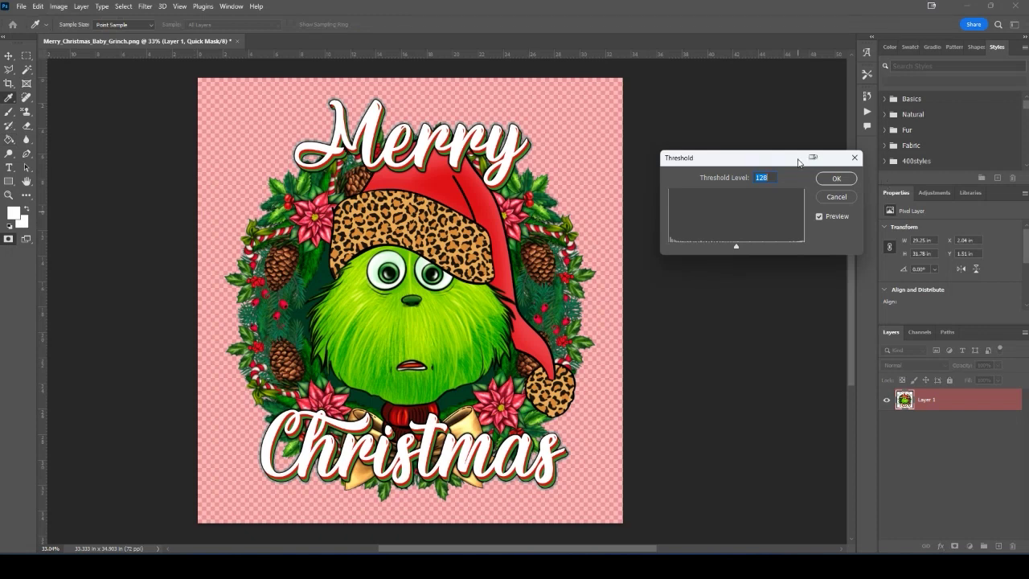
pyautogui.moveTo(799, 162); pyautogui.dragTo(770, 85)
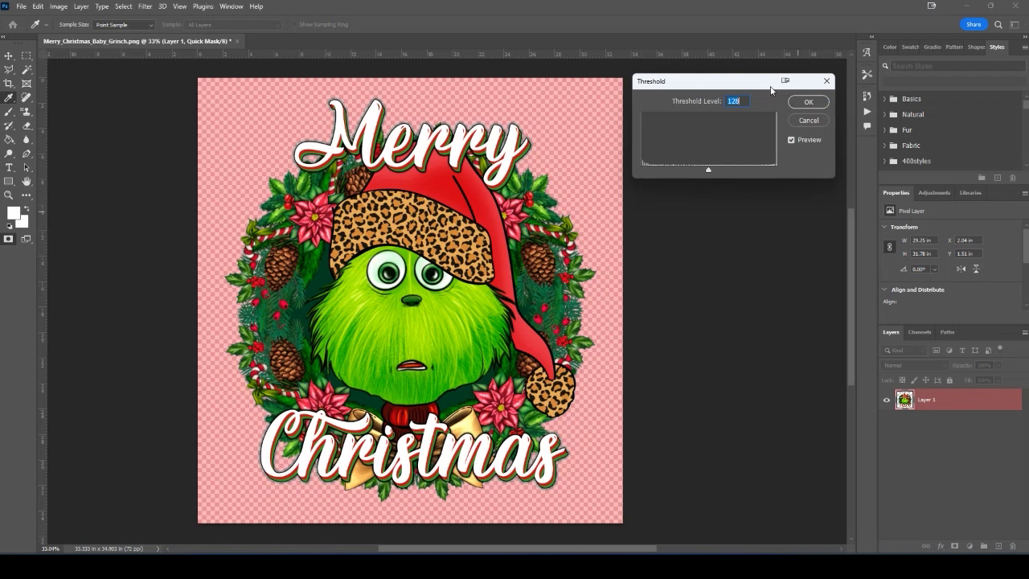
pyautogui.click(809, 120)
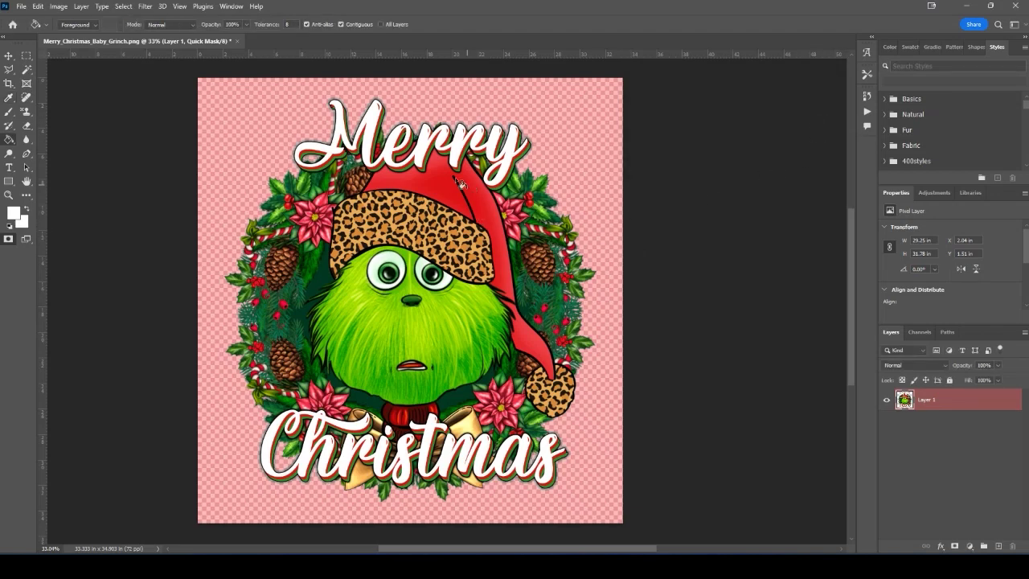
# Apply a Threshold adjustment at level 128 to the quick mask of the Grinch artwork.
pyautogui.scroll(5, 375, 107)
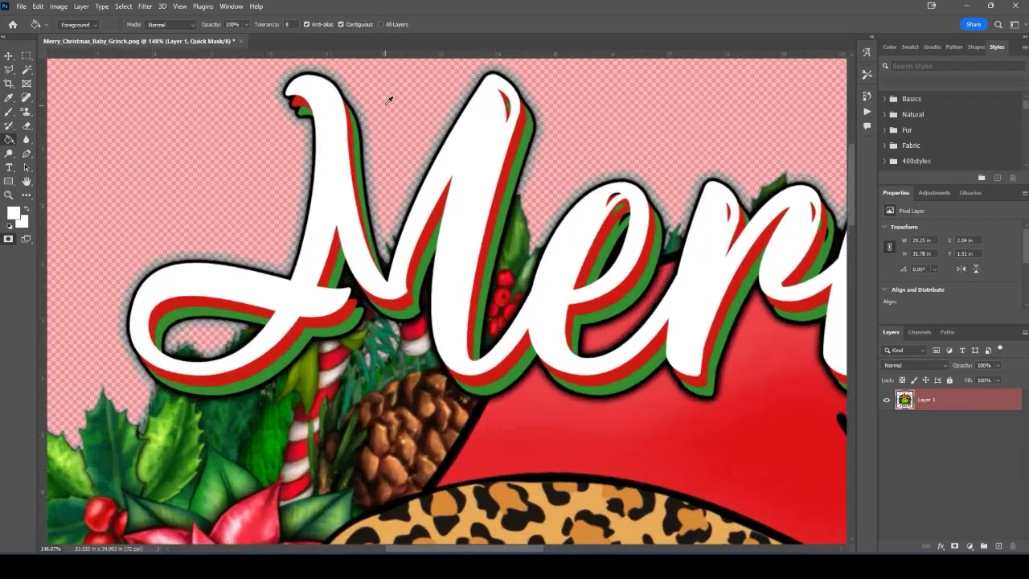
pyautogui.scroll(3, 427, 133)
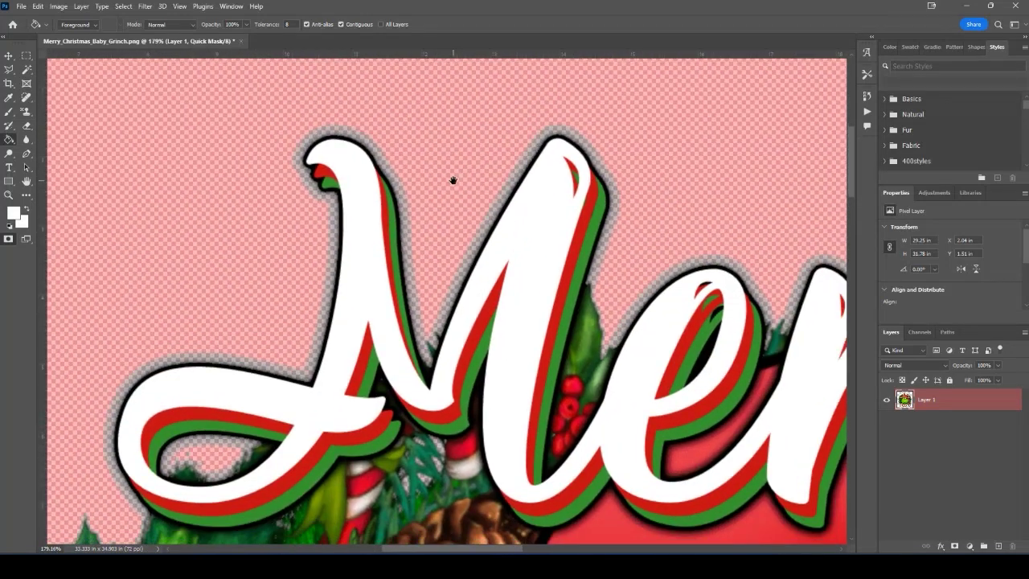
pyautogui.click(61, 7)
pyautogui.moveTo(75, 36)
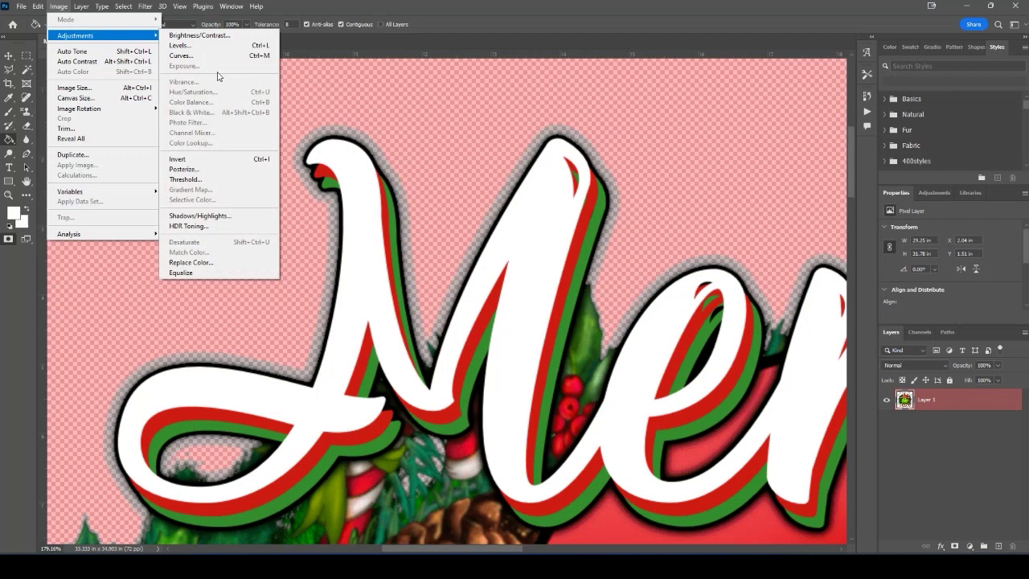
pyautogui.click(218, 180)
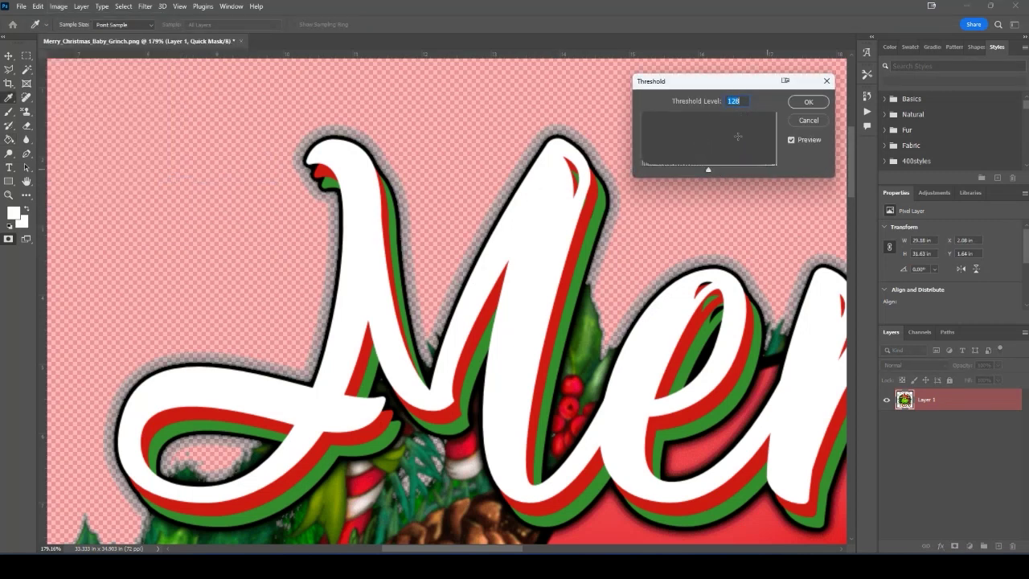
pyautogui.click(809, 103)
pyautogui.press('g')
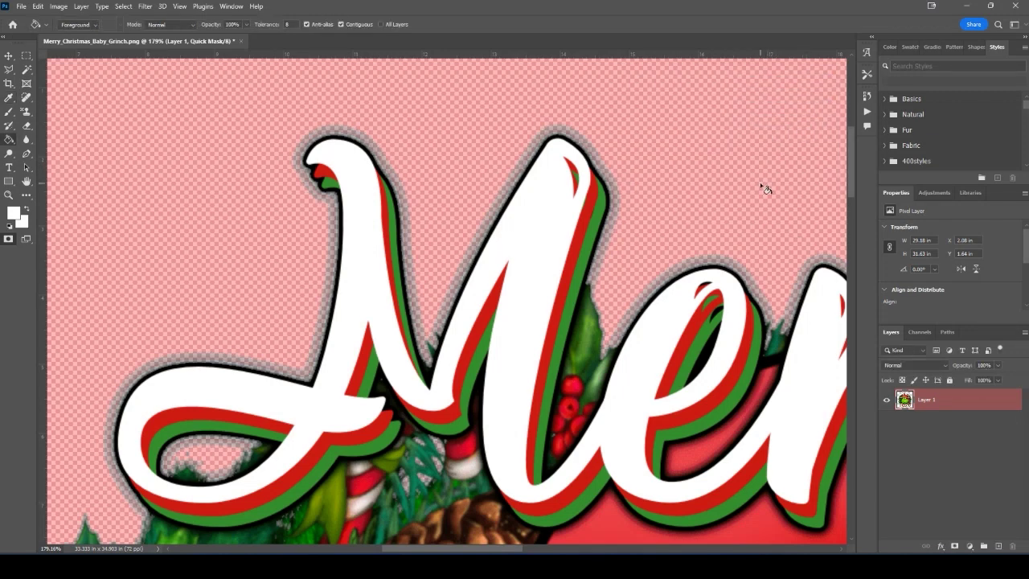
# Delete the semi-transparent pixels outside the selection made from the quick mask, and return to Quick Mask mode.
pyautogui.press('q')
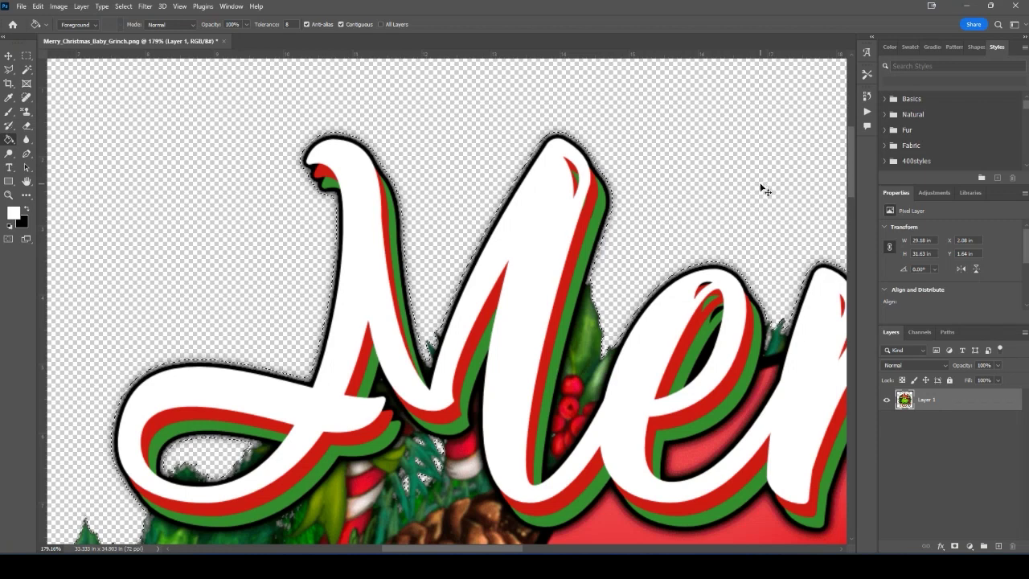
pyautogui.hotkey('ctrl', 'shift', 'i')
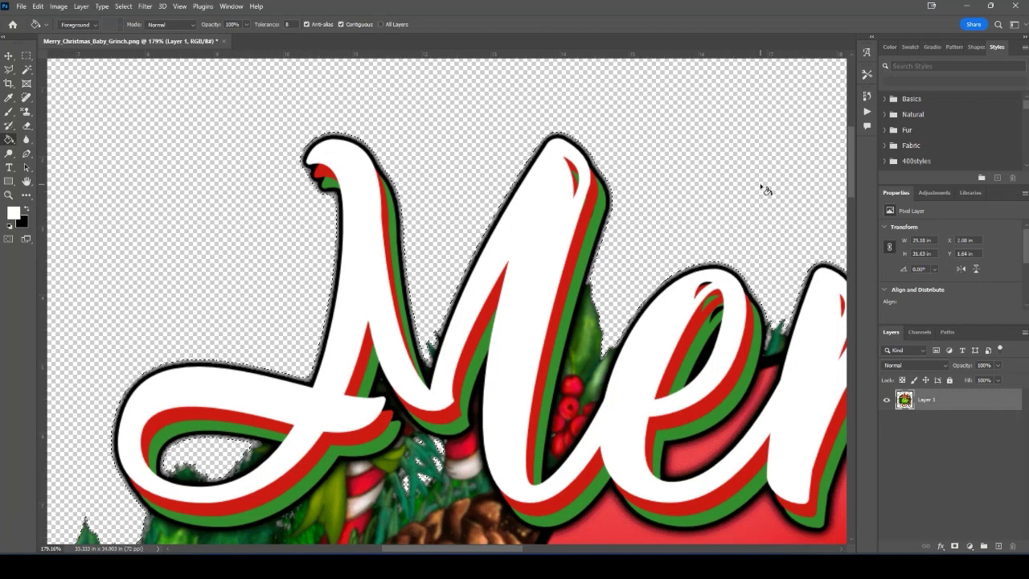
pyautogui.press('q')
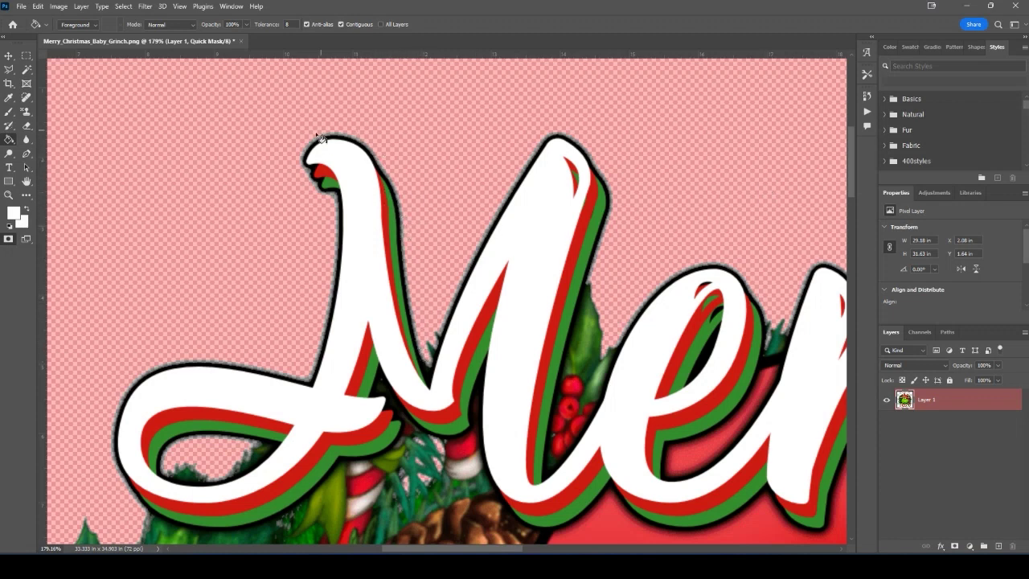
# Examine the outline of the "M" in "Merry" up close for semi-transparent pixels left along its edges.
pyautogui.scroll(2, 338, 257)
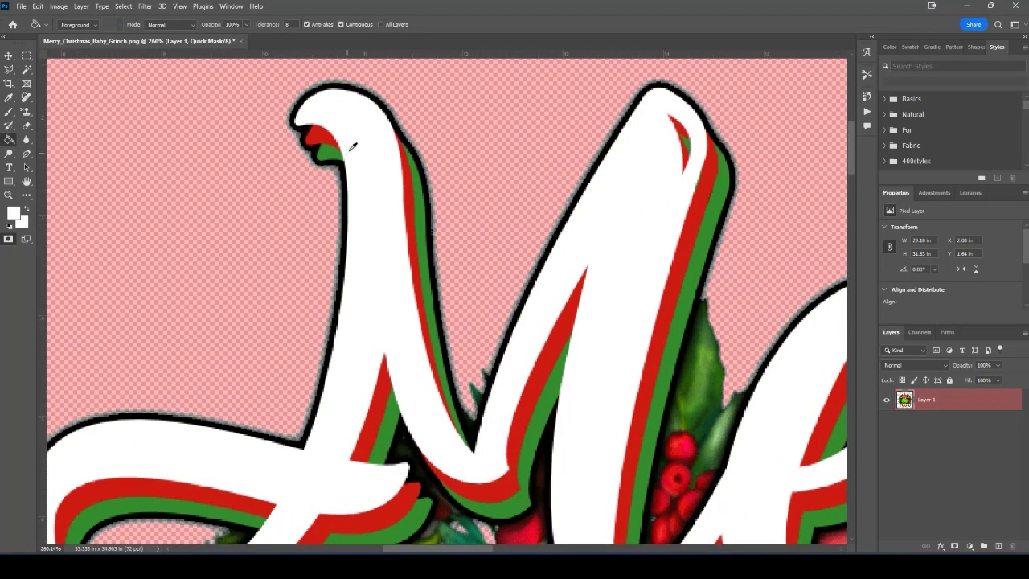
pyautogui.scroll(4, 384, 184)
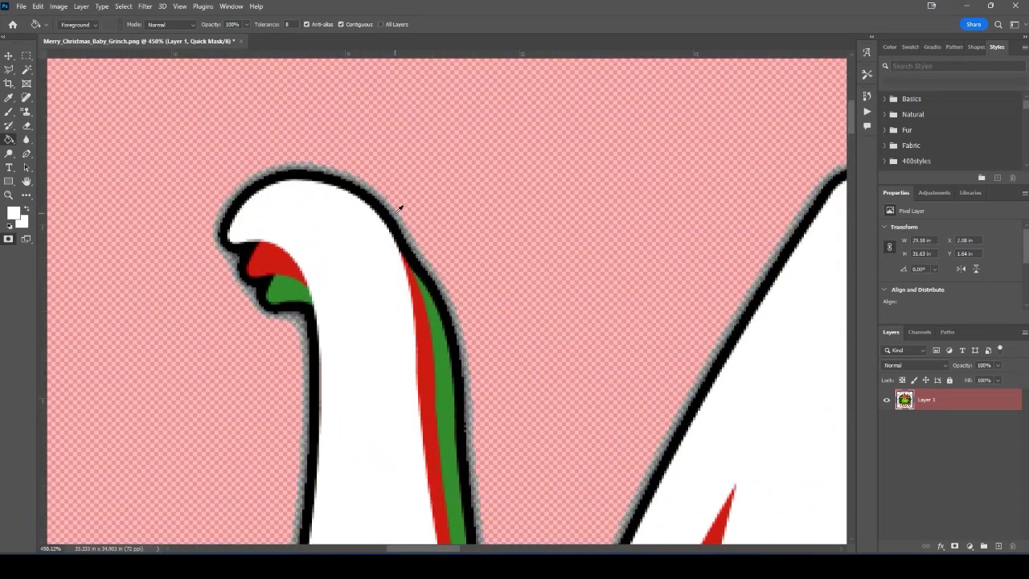
pyautogui.scroll(2, 403, 211)
pyautogui.scroll(-2, 428, 244)
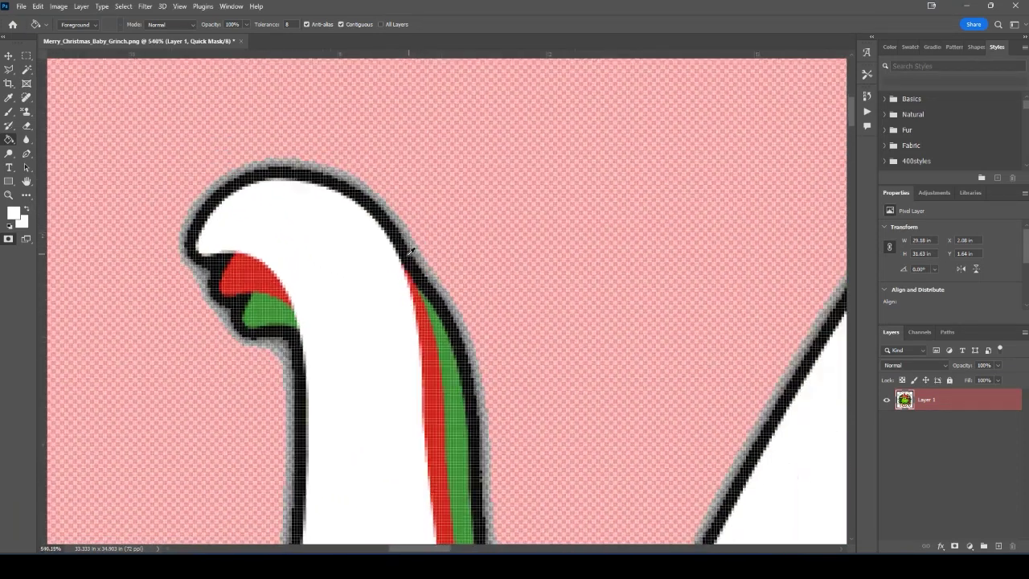
pyautogui.scroll(-1, 413, 273)
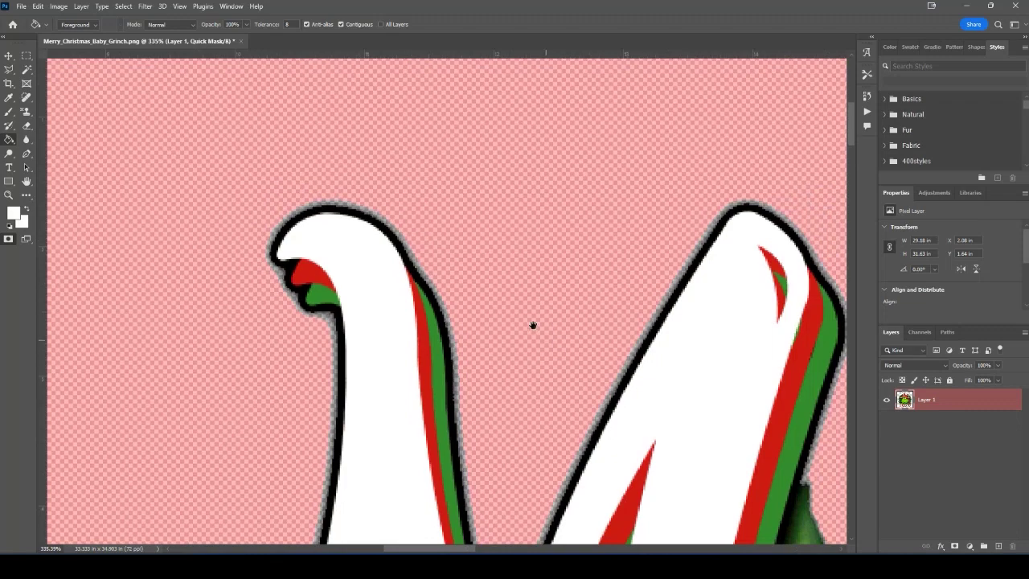
pyautogui.scroll(-1, 533, 324)
pyautogui.scroll(-2, 474, 283)
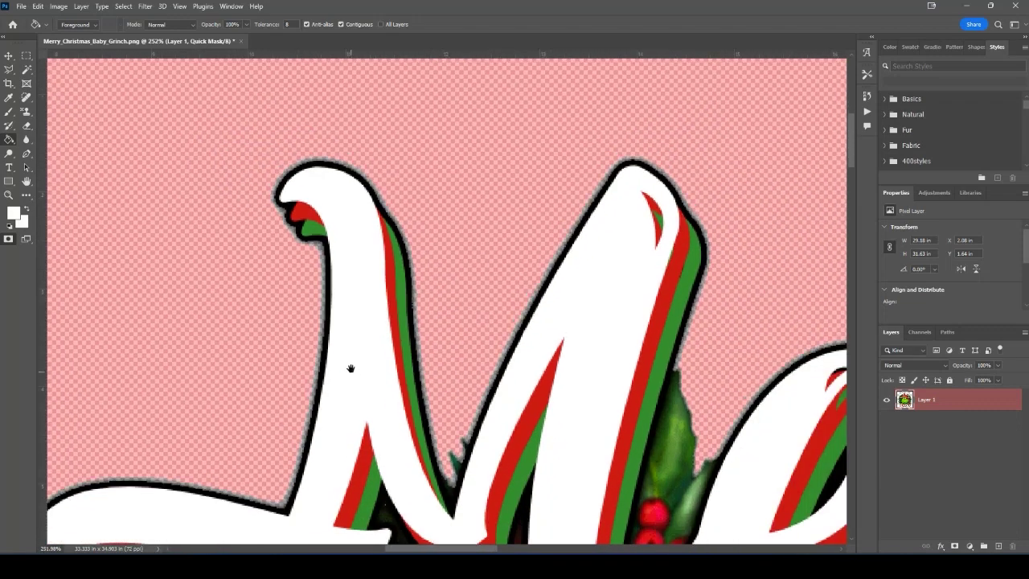
pyautogui.scroll(1, 358, 354)
pyautogui.scroll(4, 343, 439)
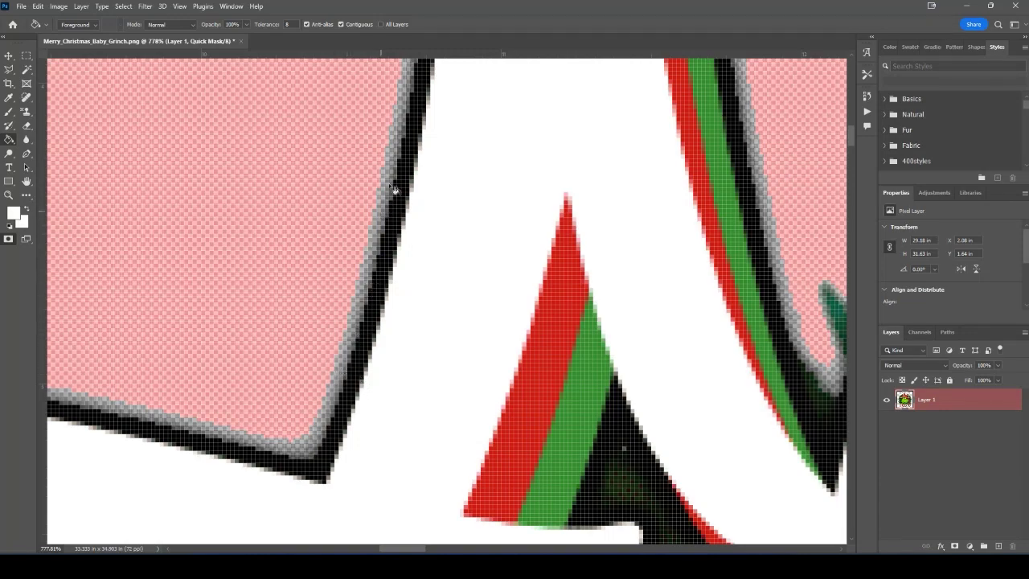
pyautogui.scroll(-1, 461, 202)
pyautogui.scroll(-3, 461, 202)
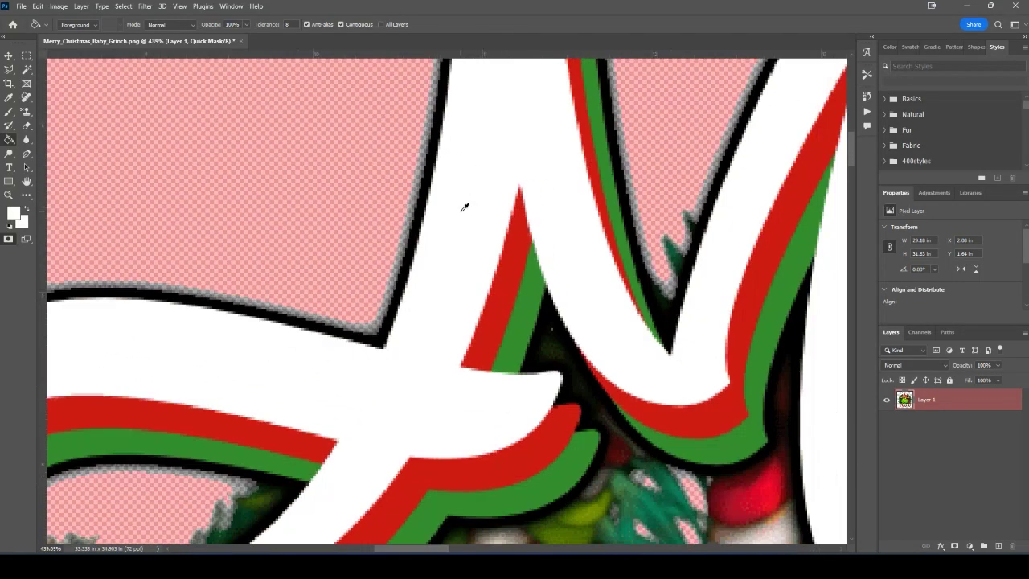
pyautogui.scroll(5, 497, 151)
pyautogui.scroll(-1, 448, 236)
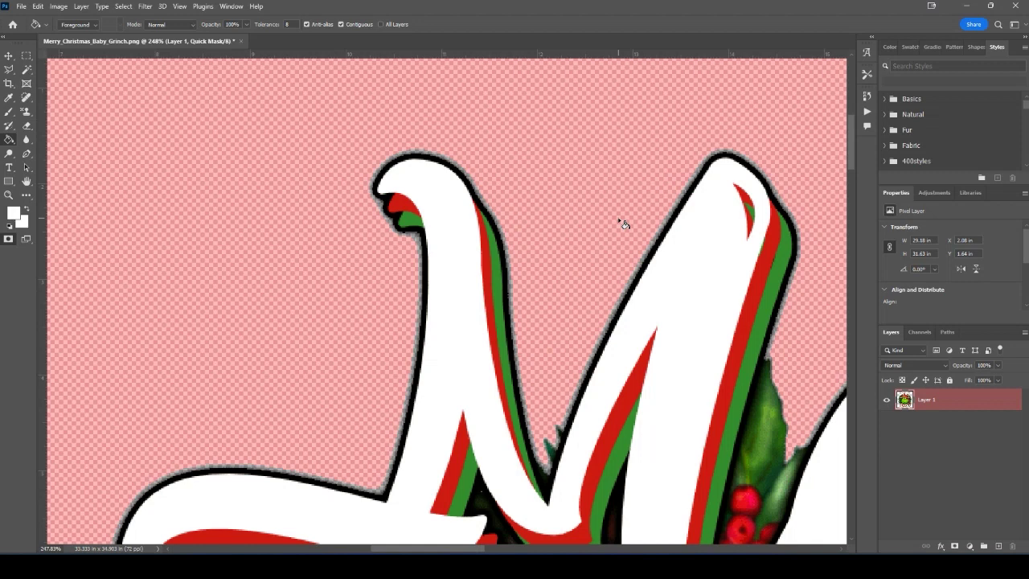
# Undo the edge pixel deletion, and load Layer 1's transparency as a fresh selection in Quick Mask mode.
pyautogui.press('q')
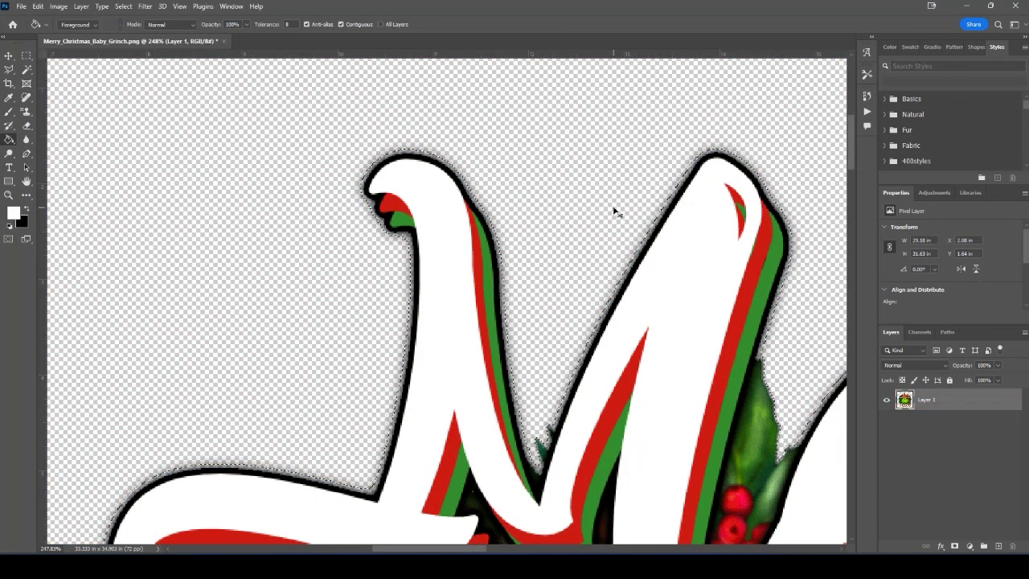
pyautogui.press('q')
pyautogui.press('q')
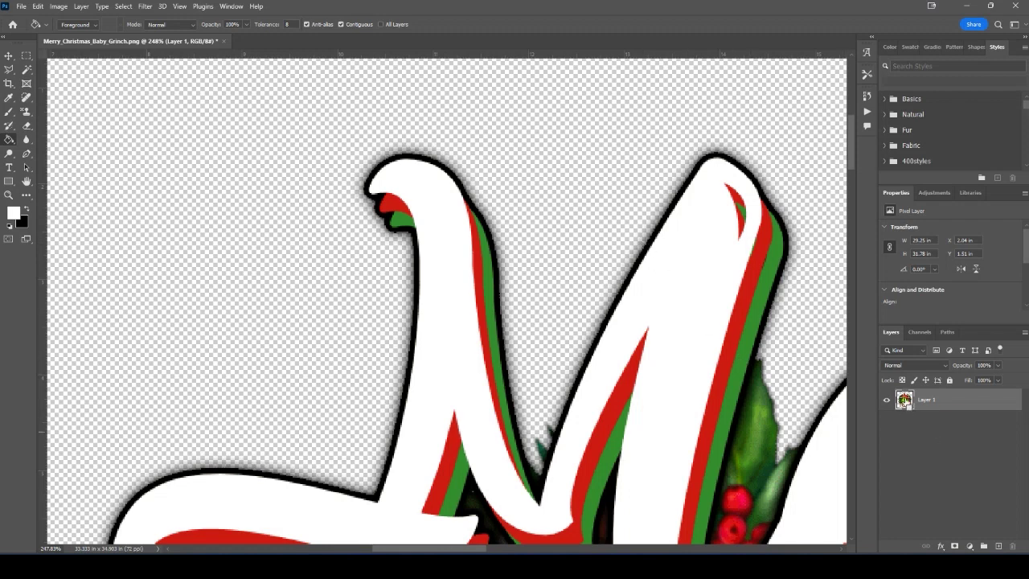
pyautogui.keyDown('ctrl'); pyautogui.click(905, 403); pyautogui.keyUp('ctrl')
pyautogui.press('q')
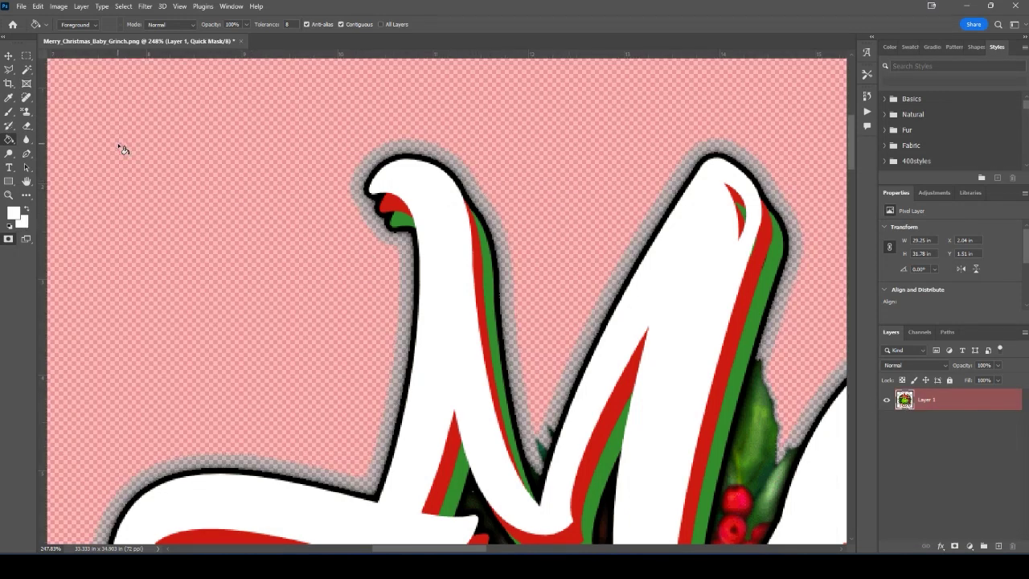
# Start a Threshold adjustment on the quick mask and compare the edge at levels 200 and 128.
pyautogui.click(57, 8)
pyautogui.moveTo(82, 37)
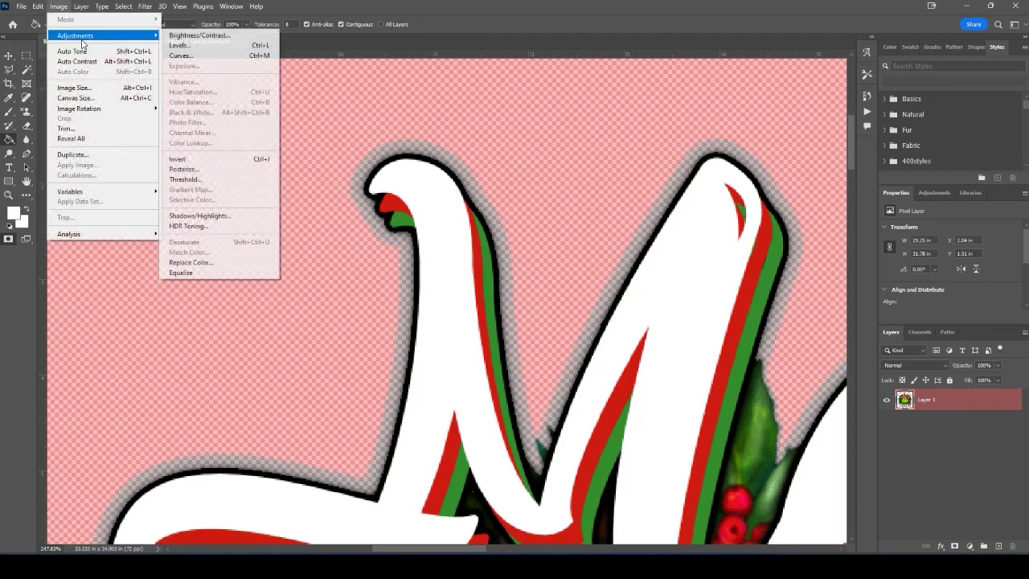
pyautogui.click(185, 179)
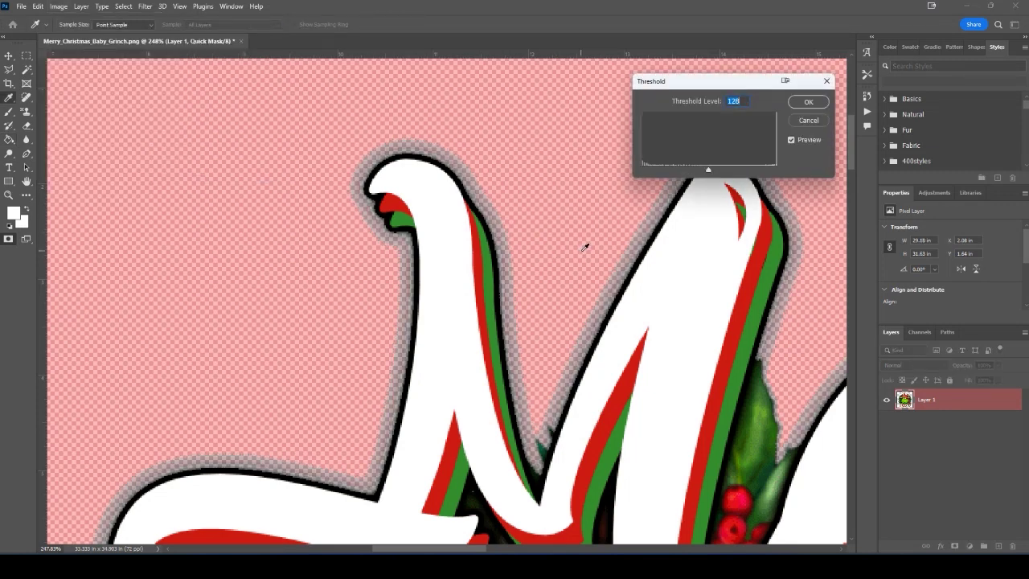
pyautogui.write('200')
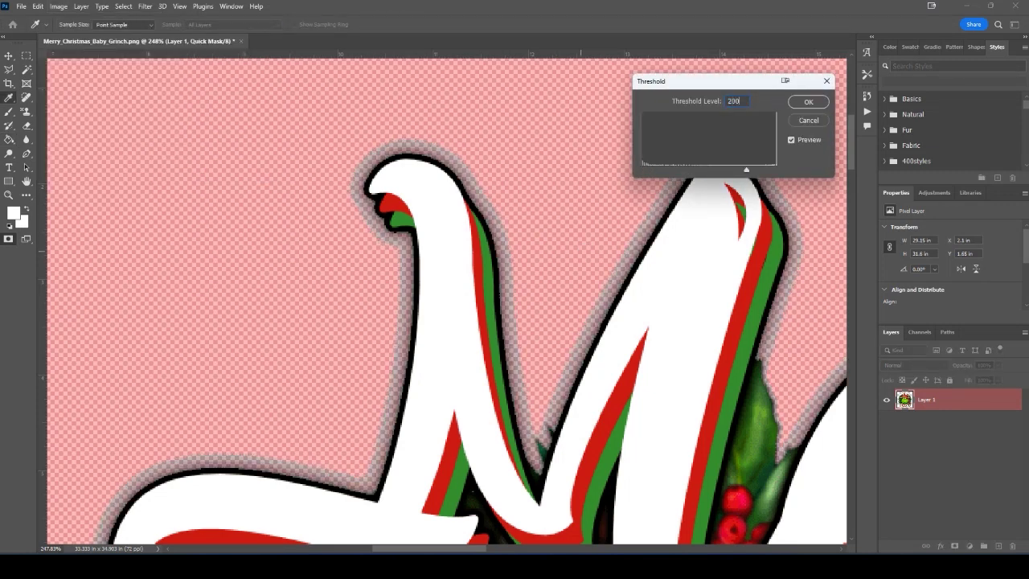
pyautogui.press('BackSpace')
pyautogui.press('BackSpace')
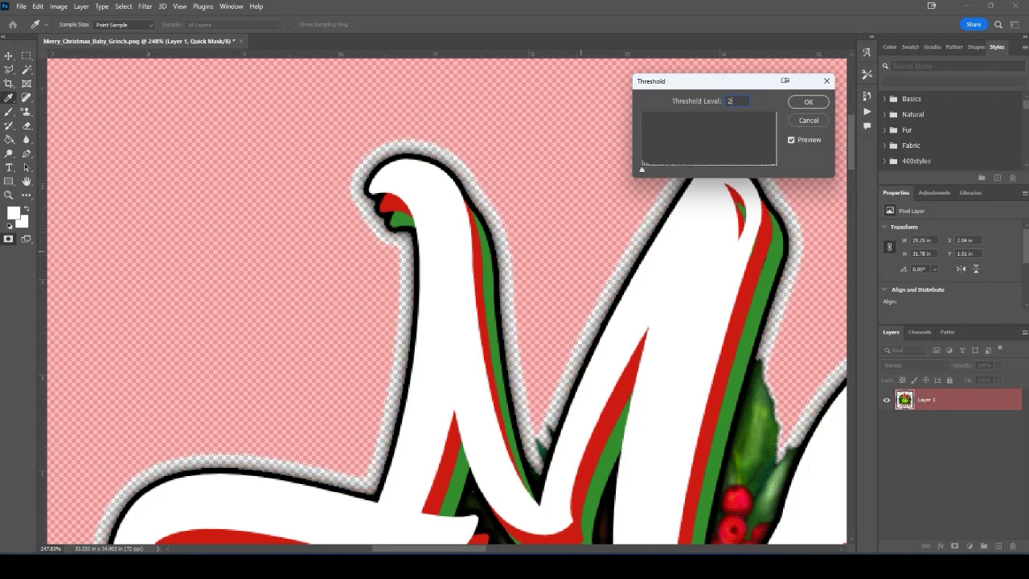
pyautogui.press('BackSpace')
pyautogui.press('BackSpace')
pyautogui.press('BackSpace')
pyautogui.write('128')
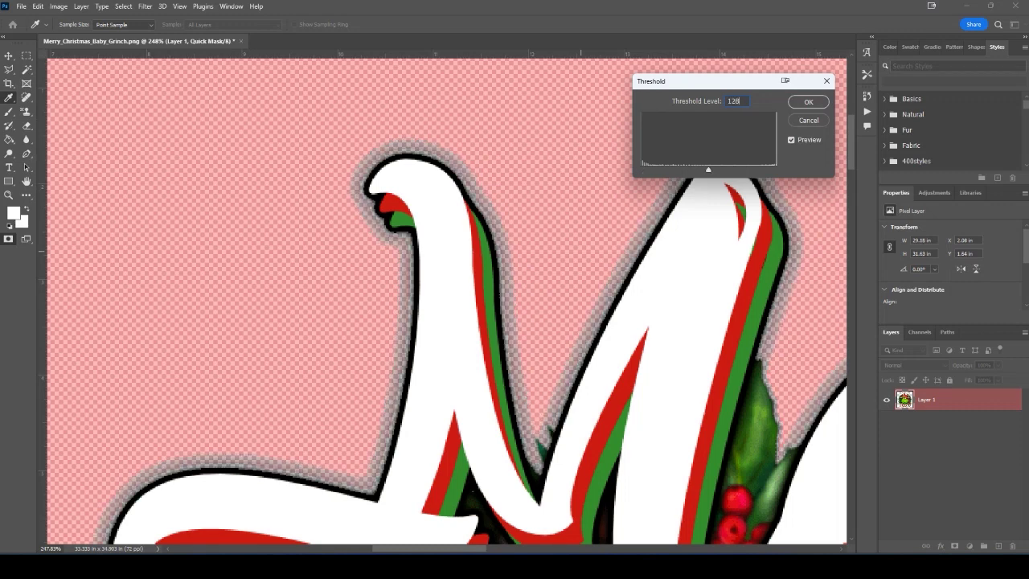
# Set the threshold level to 200 and apply the adjustment to the quick mask.
pyautogui.press('BackSpace')
pyautogui.press('BackSpace')
pyautogui.press('BackSpace')
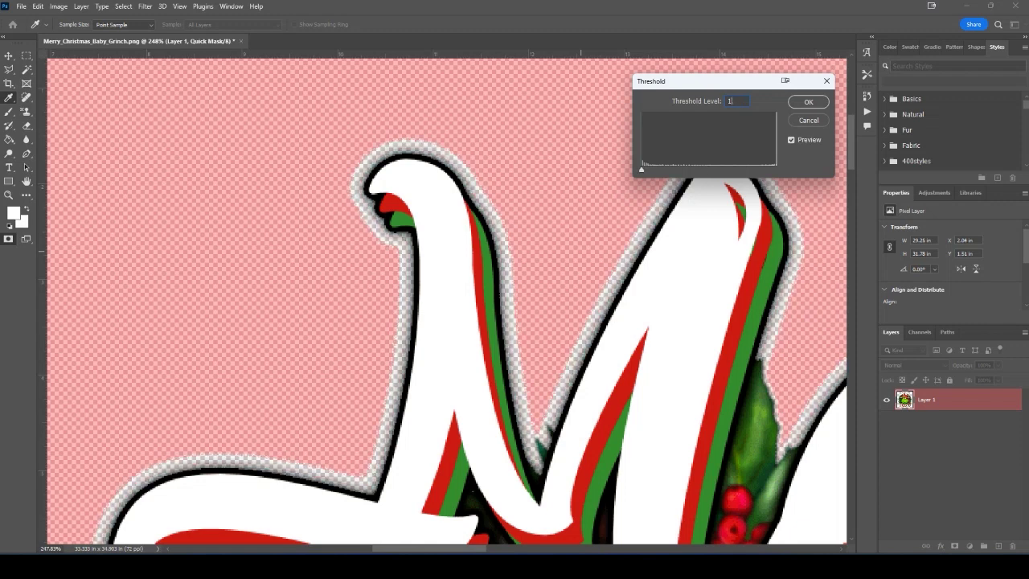
pyautogui.write('200')
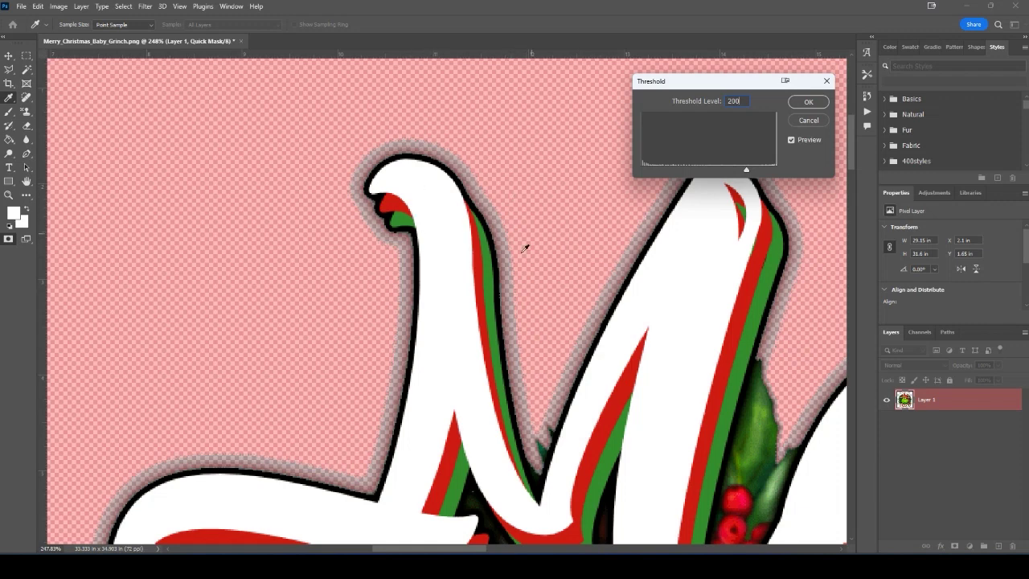
pyautogui.click(809, 102)
pyautogui.press('g')
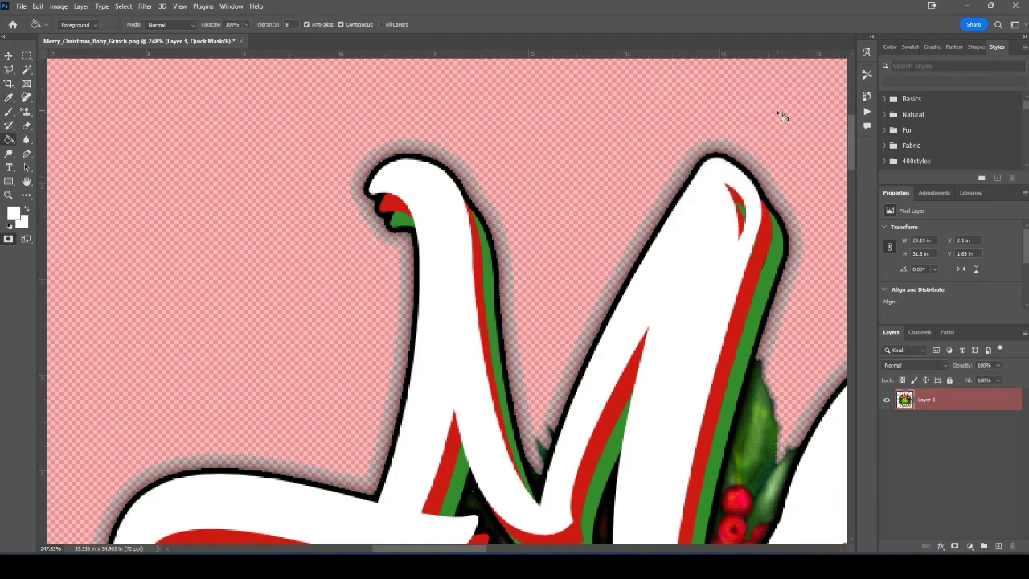
# Convert the thresholded mask to a selection, invert it to delete the soft shadow pixels, and check the edges in Quick Mask mode.
pyautogui.press('q')
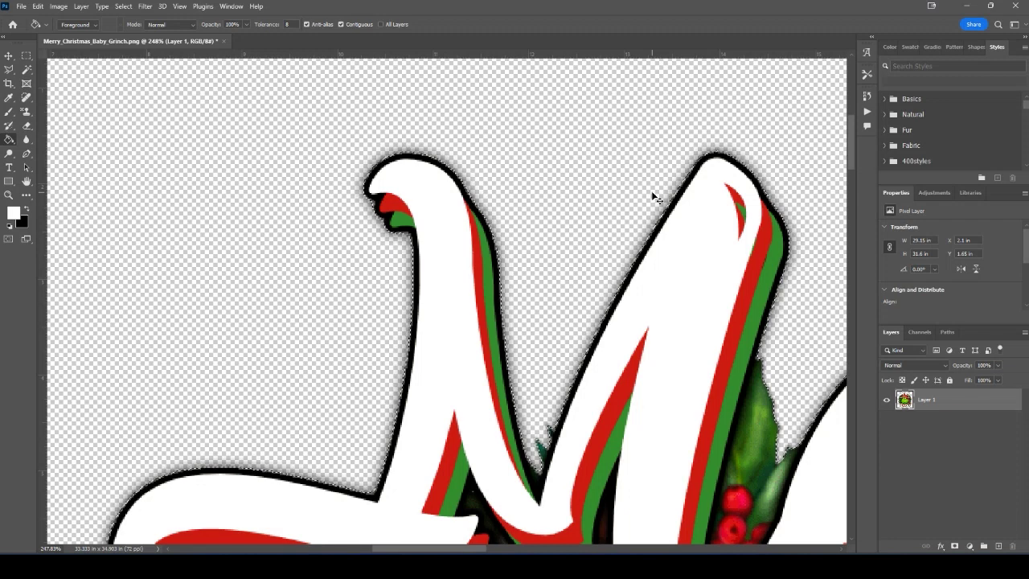
pyautogui.hotkey('ctrl', 'shift', 'i')
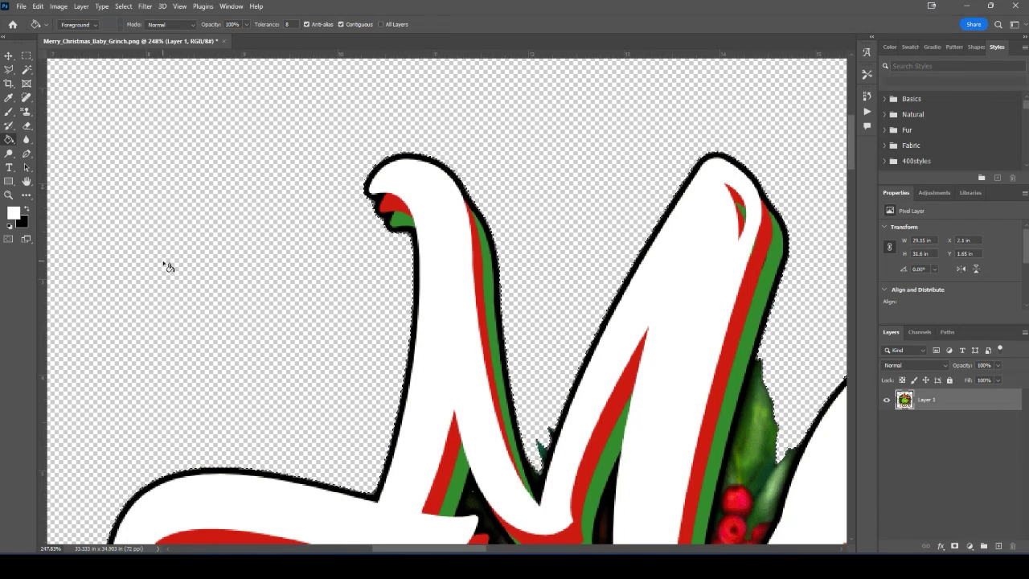
pyautogui.press('q')
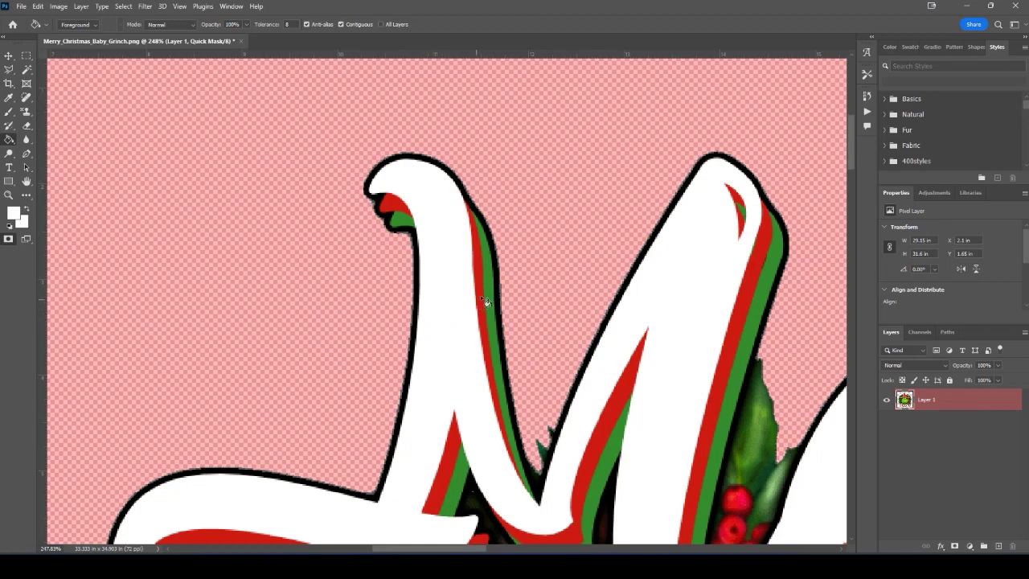
# Examine the masked edges around the Merry lettering, the holly leaves and the upper wreath for leftover semi-transparent pixels.
pyautogui.scroll(2, 440, 187)
pyautogui.scroll(-2, 444, 179)
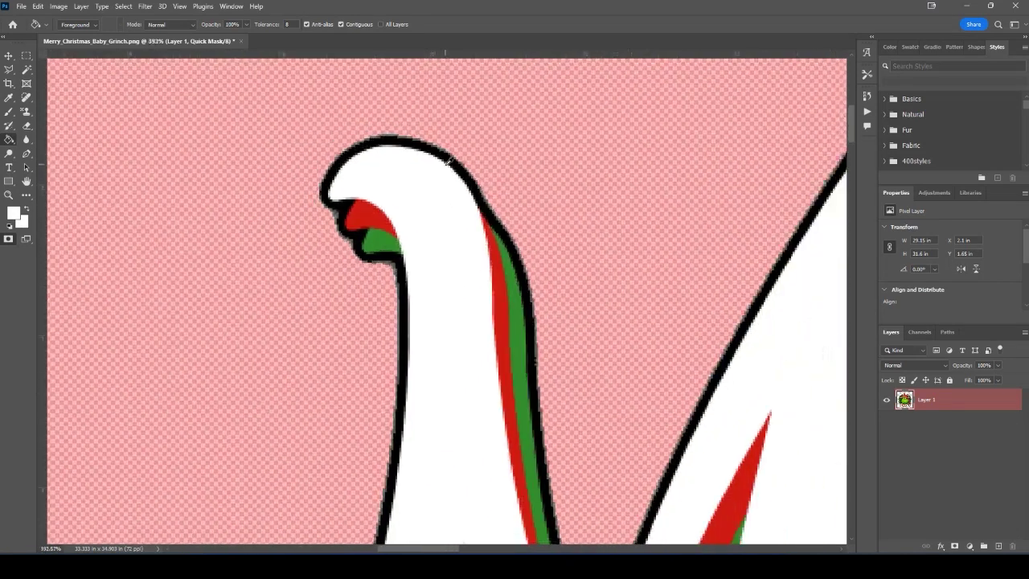
pyautogui.scroll(-3, 450, 165)
pyautogui.scroll(3, 468, 349)
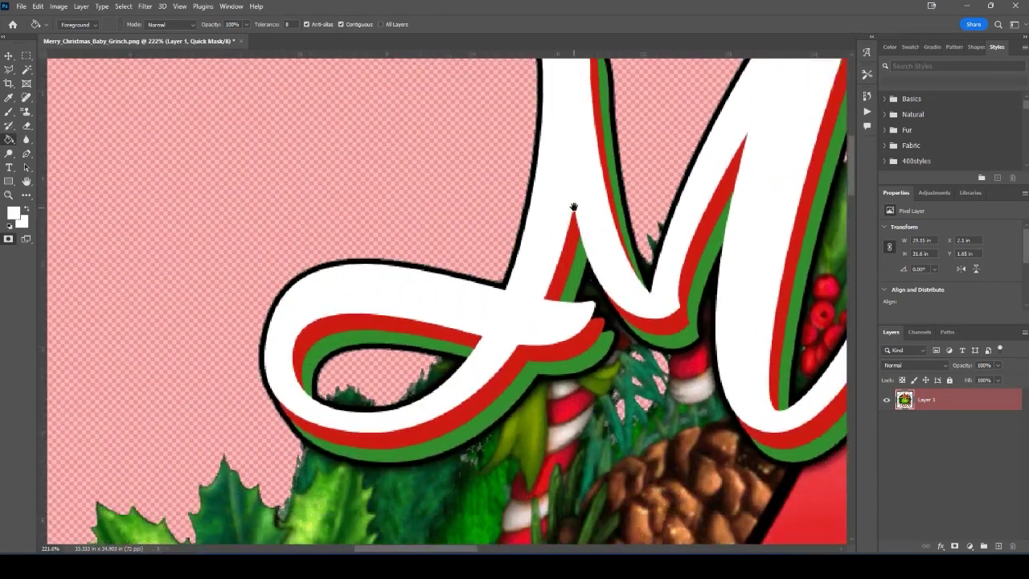
pyautogui.scroll(-5, 273, 362)
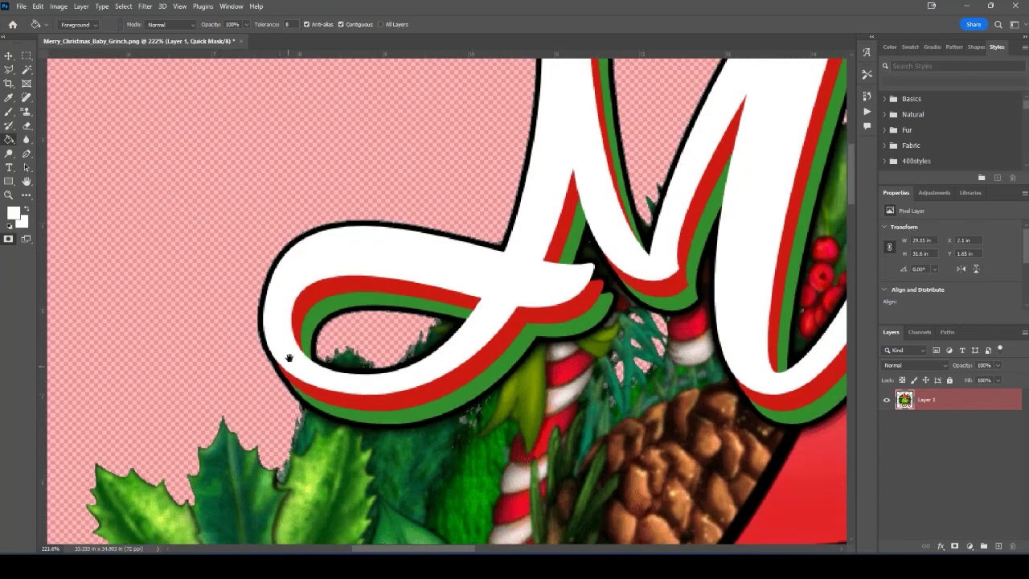
pyautogui.scroll(-5, 356, 286)
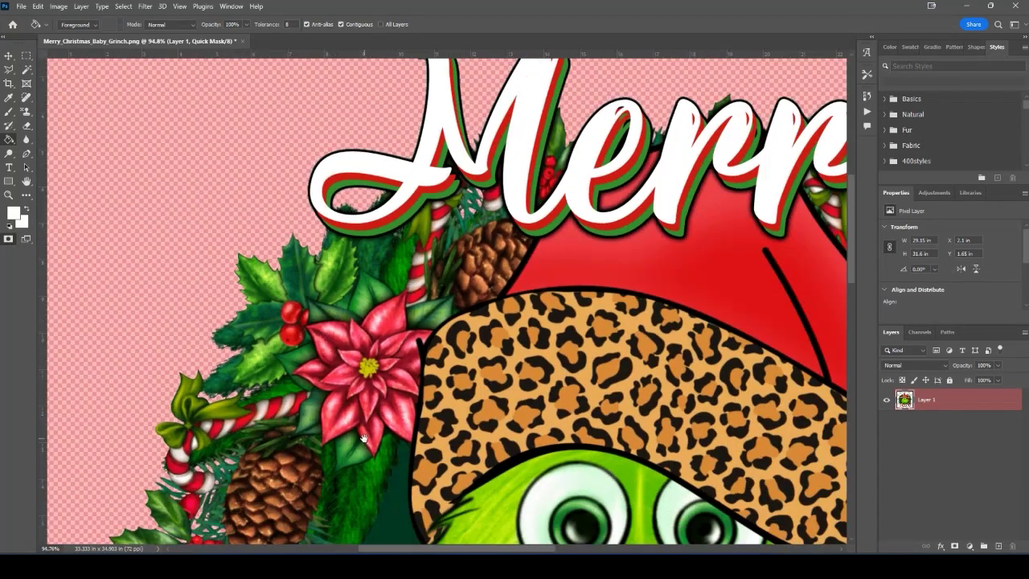
pyautogui.scroll(-10, 356, 287)
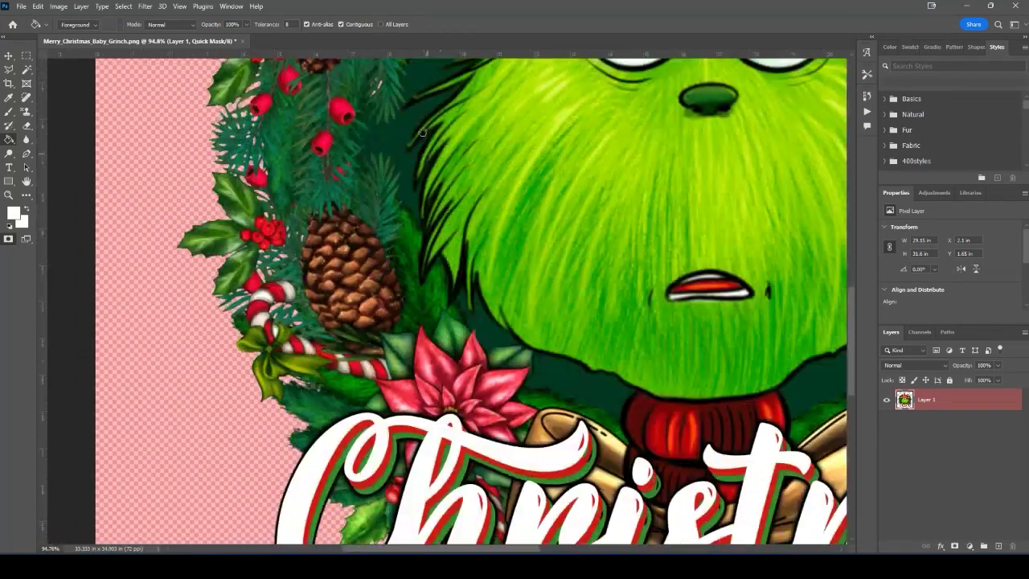
# Inspect the masked edges of the Christmas lettering and lower wreath up close, and review the whole artwork in Quick Mask mode.
pyautogui.scroll(-3, 441, 323)
pyautogui.hscroll(-2, 442, 322)
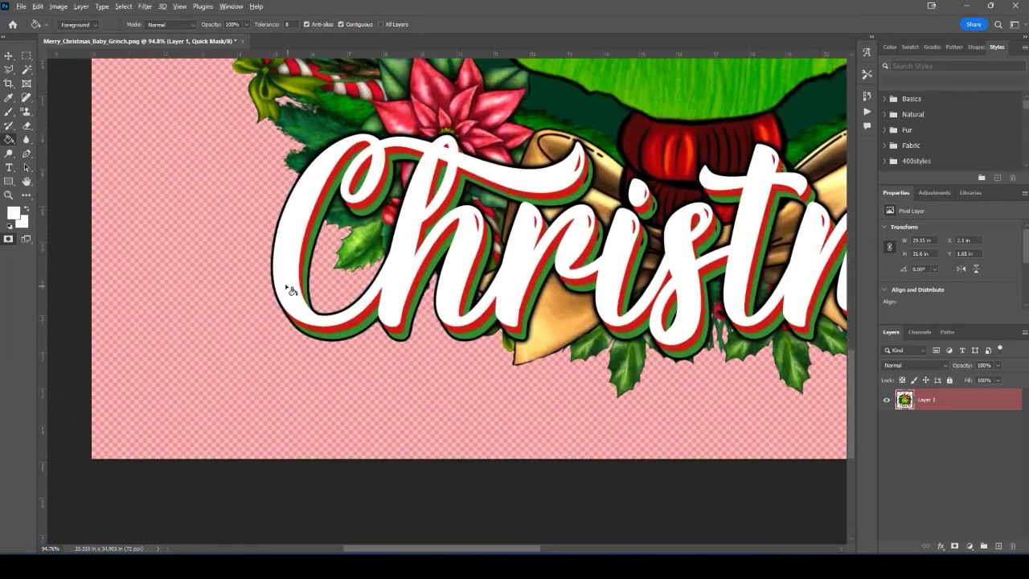
pyautogui.scroll(4, 291, 290)
pyautogui.scroll(2, 302, 230)
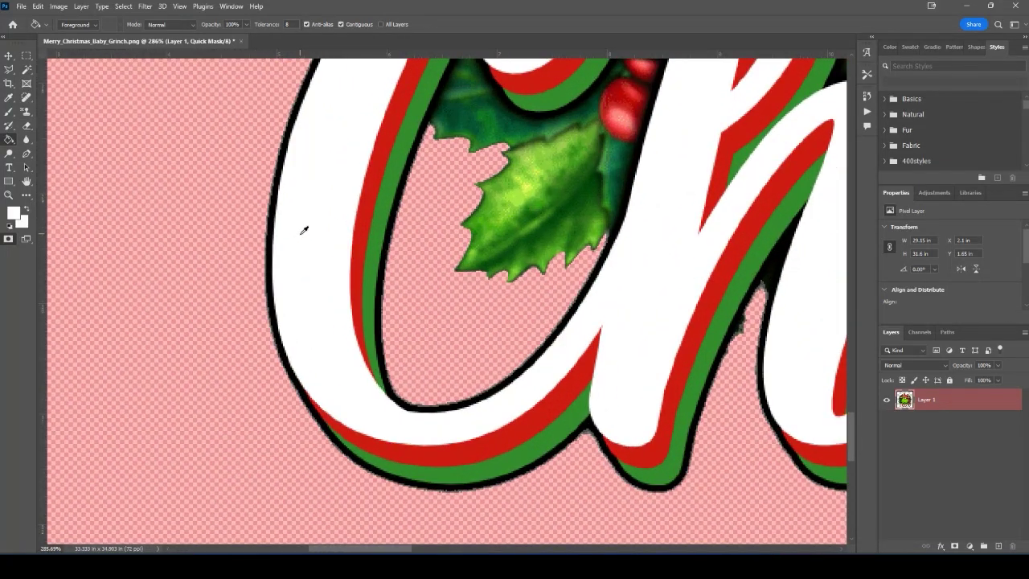
pyautogui.scroll(-1, 306, 236)
pyautogui.scroll(-1, 306, 236)
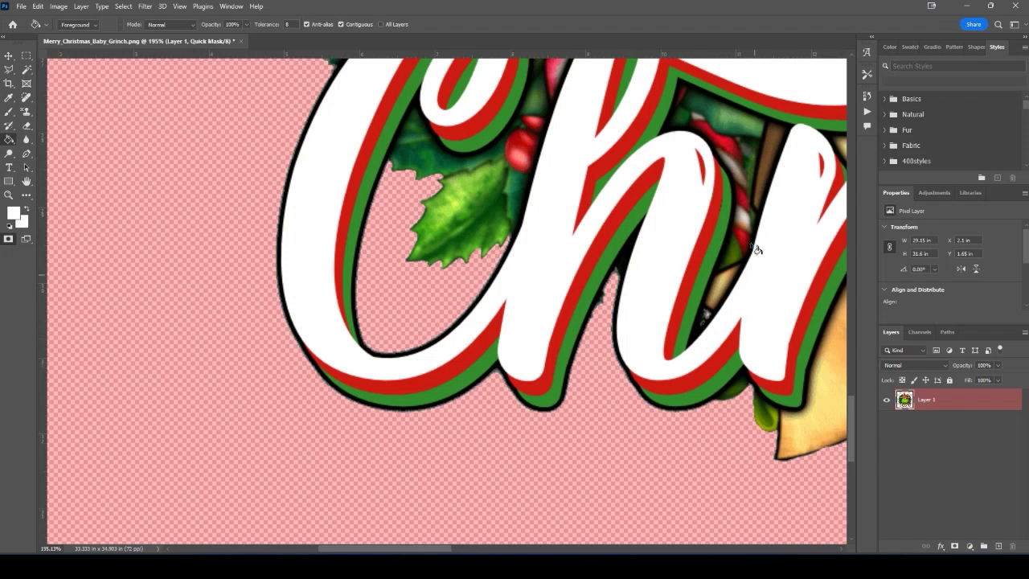
pyautogui.moveTo(746, 196); pyautogui.dragTo(599, 324)
pyautogui.scroll(-5, 599, 324)
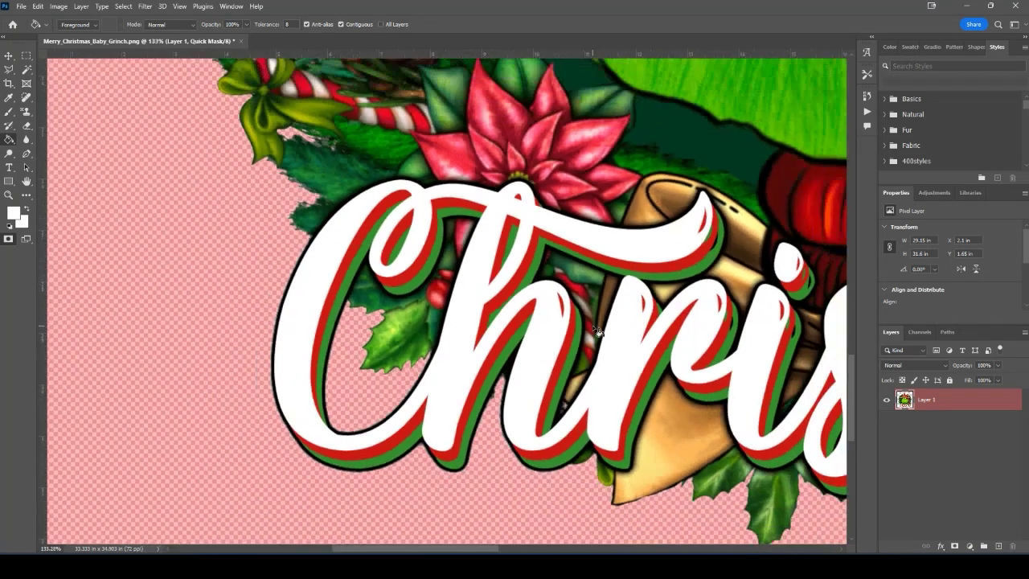
pyautogui.scroll(-4, 584, 269)
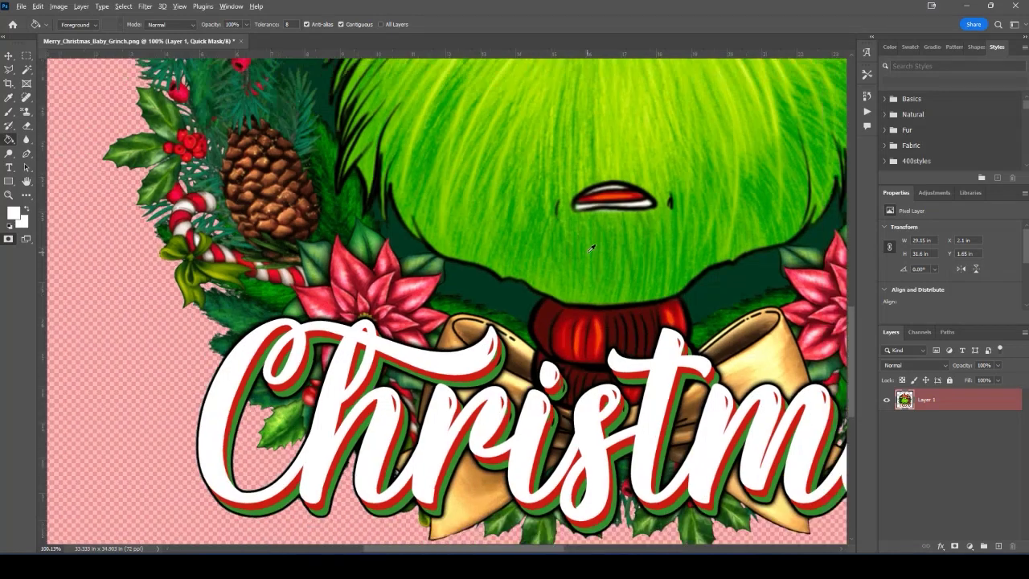
pyautogui.scroll(-3, 651, 217)
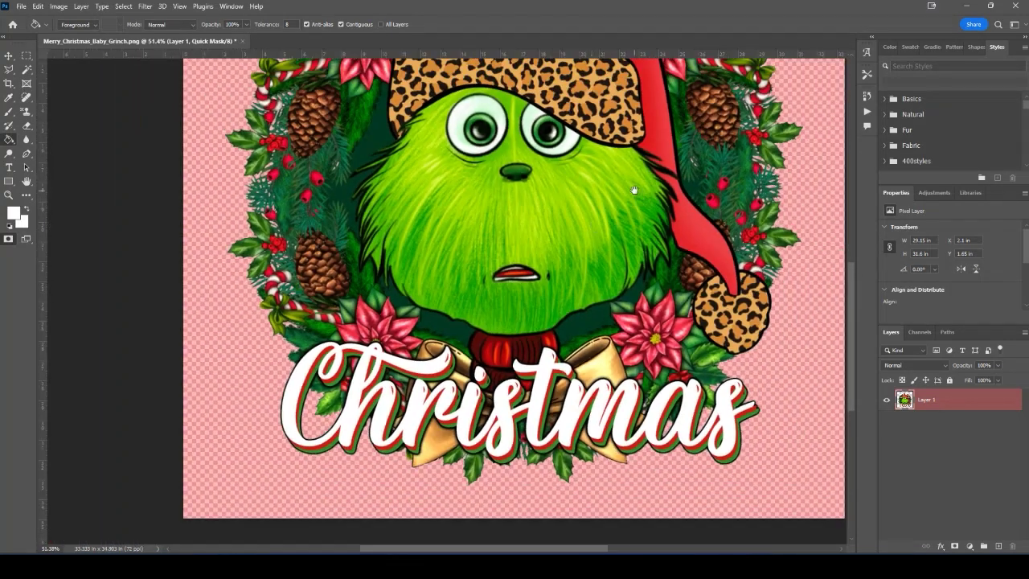
pyautogui.moveTo(634, 189); pyautogui.dragTo(632, 259)
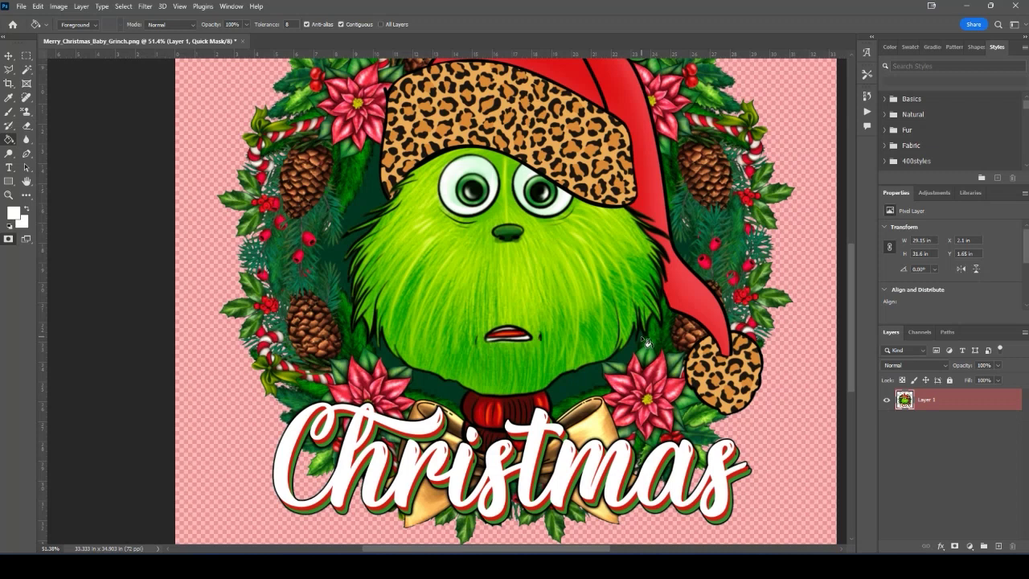
pyautogui.scroll(-3, 605, 365)
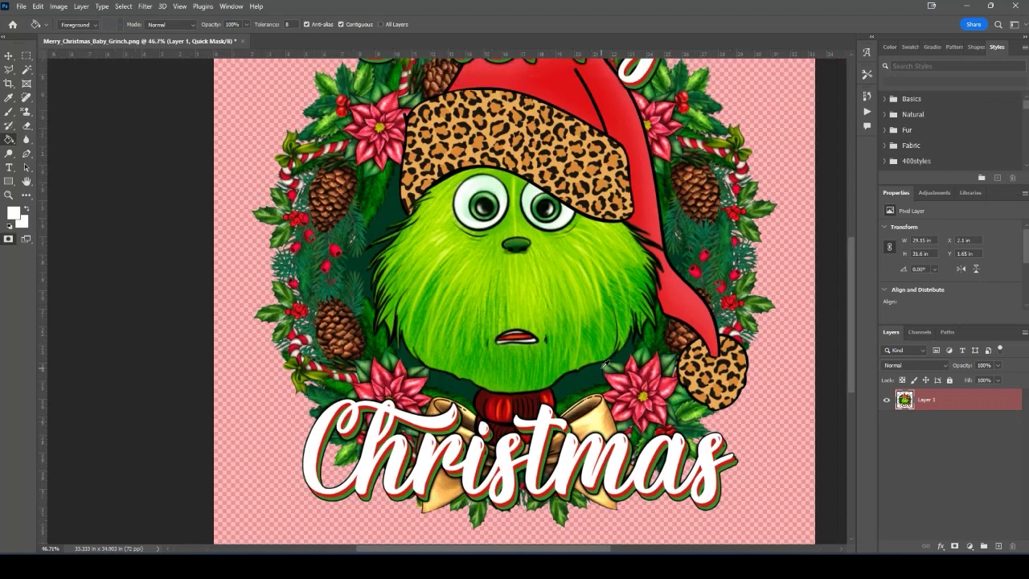
pyautogui.moveTo(591, 232); pyautogui.dragTo(535, 259)
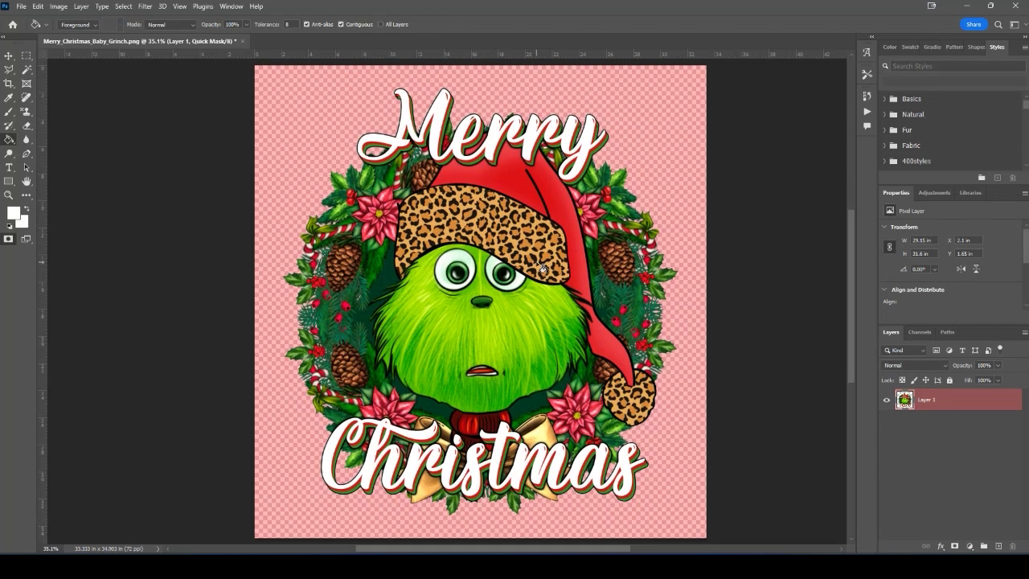
# Leave Quick Mask mode and revert Layer 1 to its state before the edge pixel deletion, with nothing selected.
pyautogui.press('q')
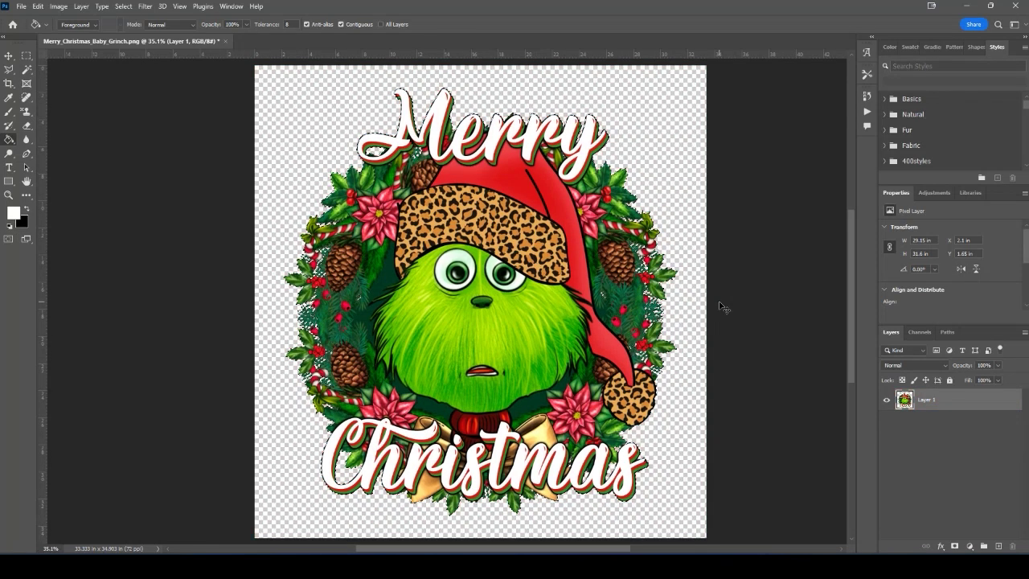
pyautogui.press('q')
pyautogui.press('q')
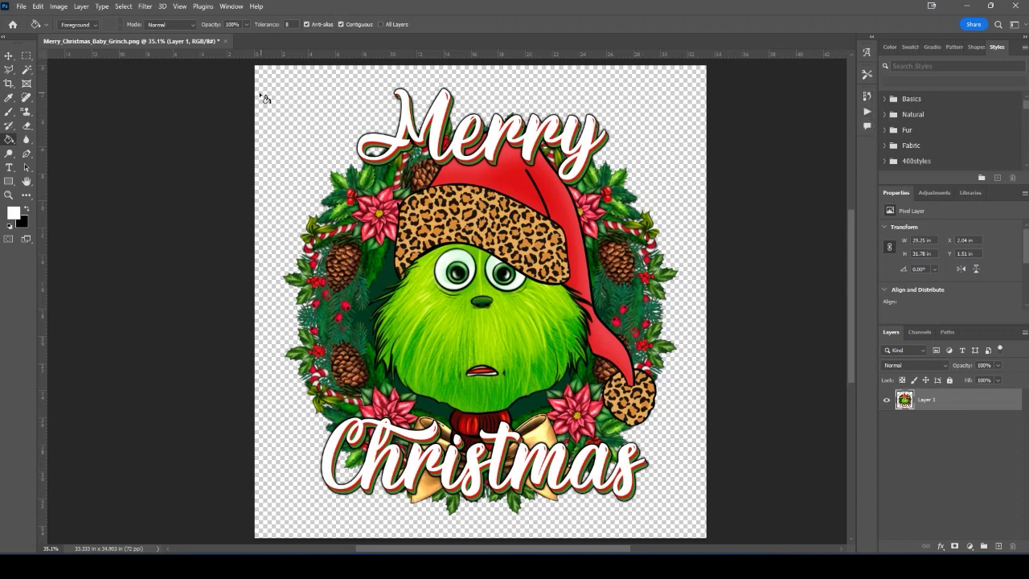
# Create a new action set named DTP.
pyautogui.click(230, 8)
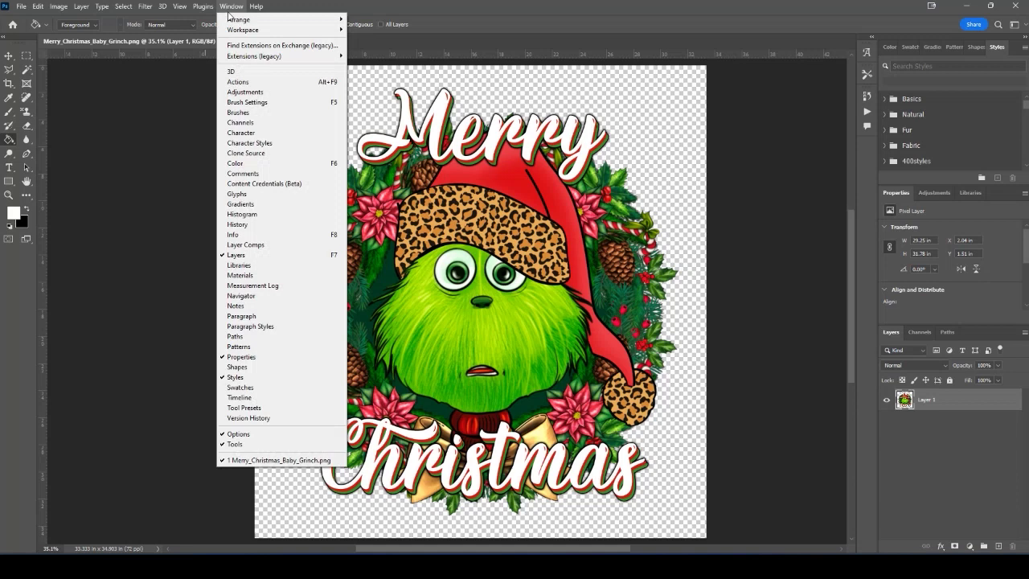
pyautogui.click(245, 83)
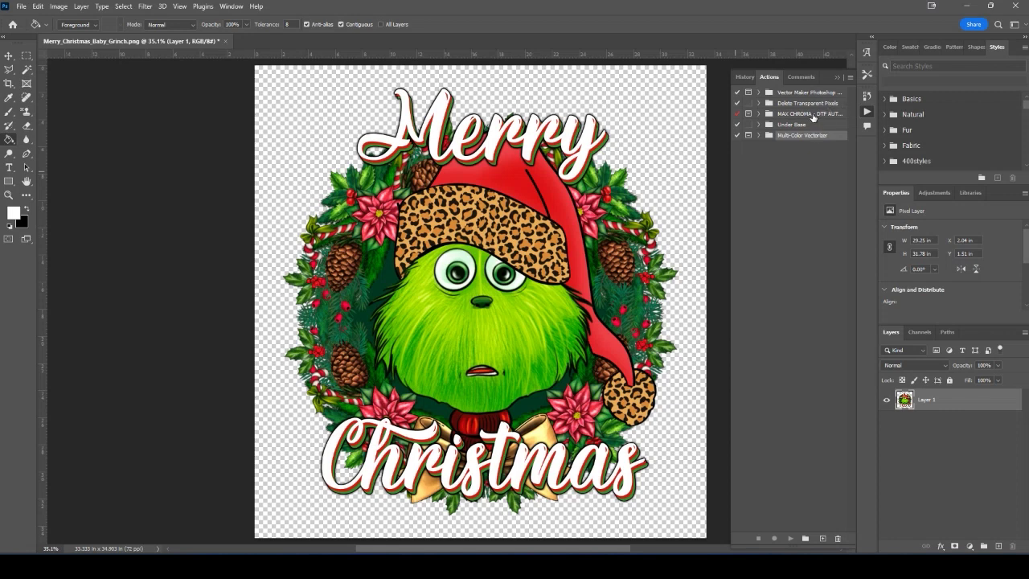
pyautogui.click(851, 78)
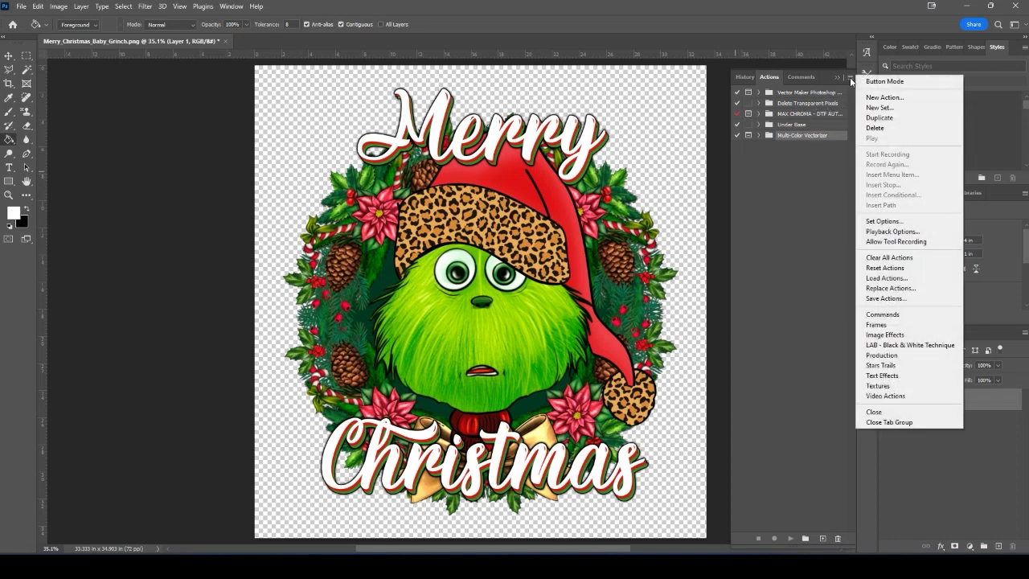
pyautogui.click(892, 111)
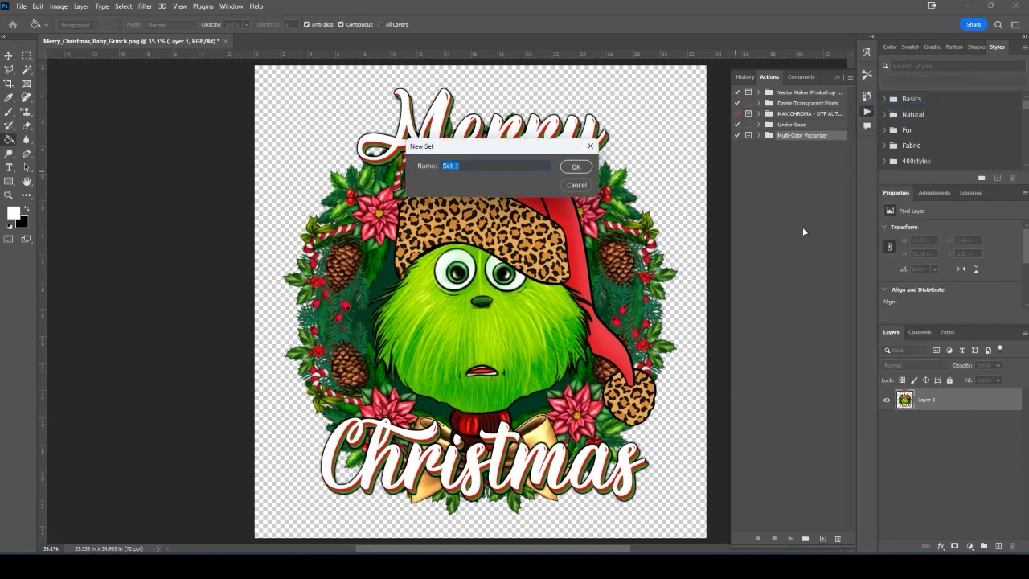
pyautogui.write('DTP')
pyautogui.click(576, 166)
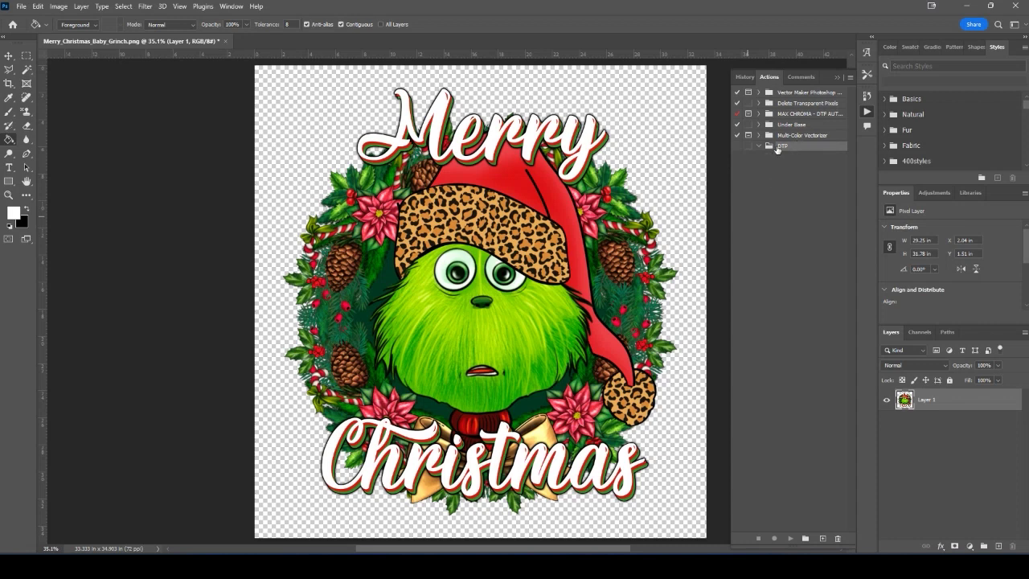
# Start recording a new action named DTP 128 in the DTP set.
pyautogui.click(852, 76)
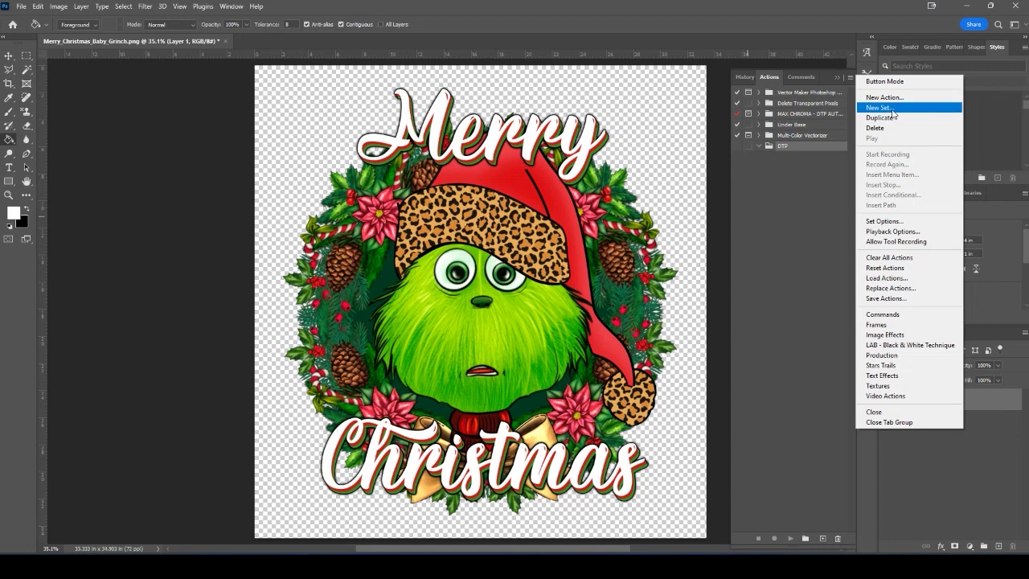
pyautogui.click(888, 97)
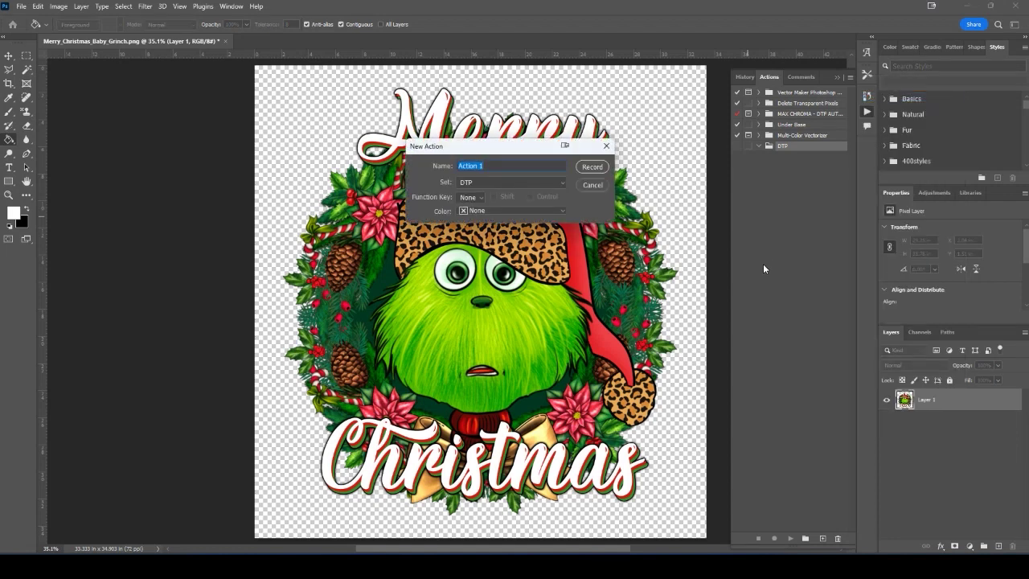
pyautogui.write('DTP 128')
pyautogui.click(593, 166)
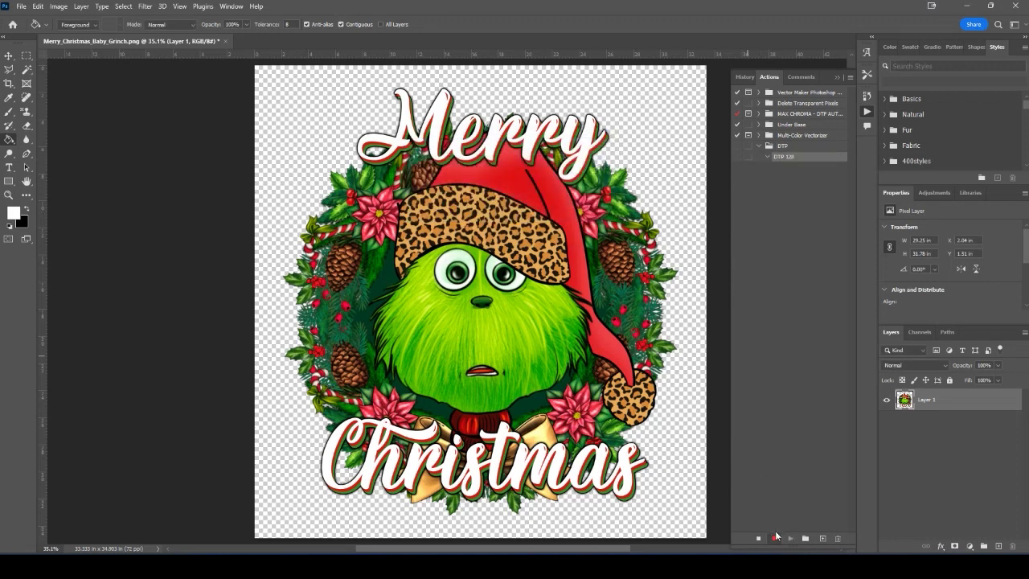
# Duplicate Layer 1 as Layer 1 copy within the same document while the action records.
pyautogui.rightClick(934, 400)
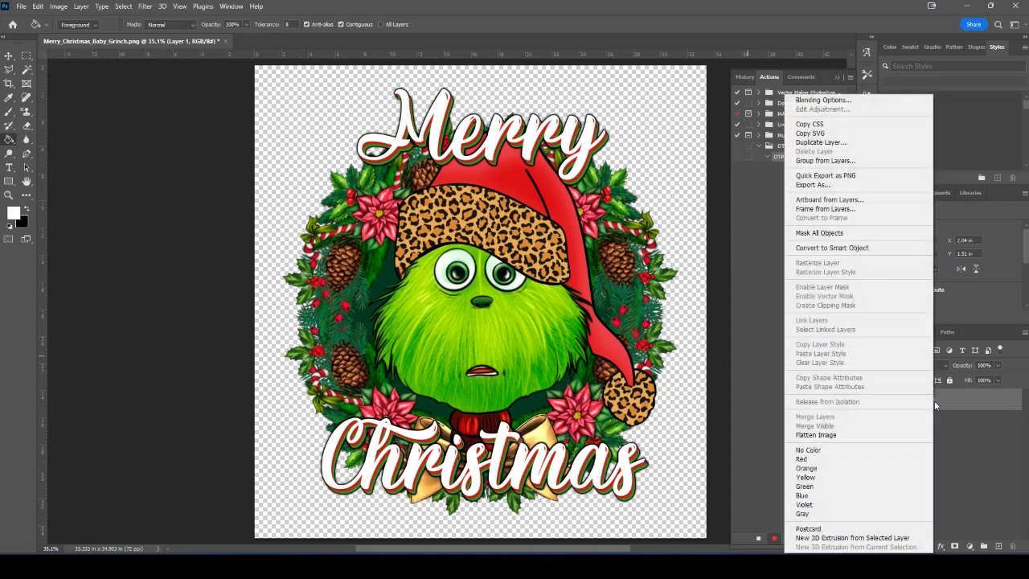
pyautogui.click(846, 142)
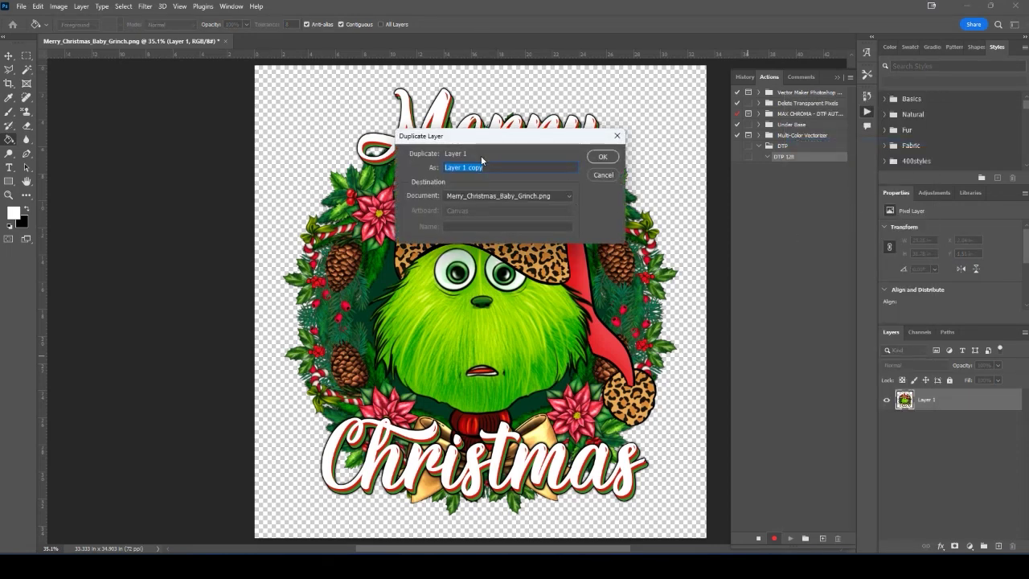
pyautogui.click(613, 160)
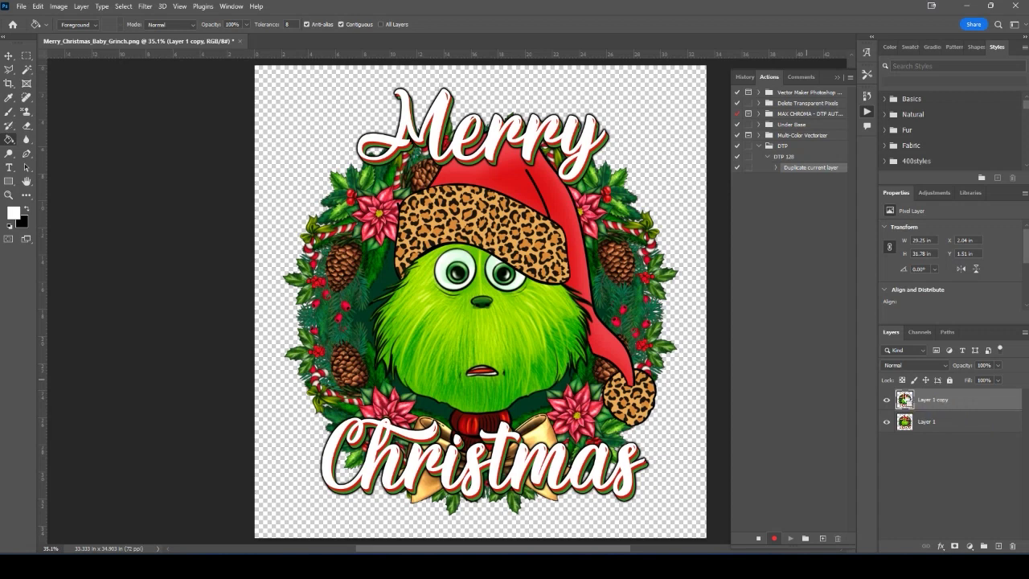
# Load Layer 1 copy's transparency as a selection, expand that recorded action step, and enter Quick Mask mode.
pyautogui.keyDown('ctrl'); pyautogui.click(907, 401); pyautogui.keyUp('ctrl')
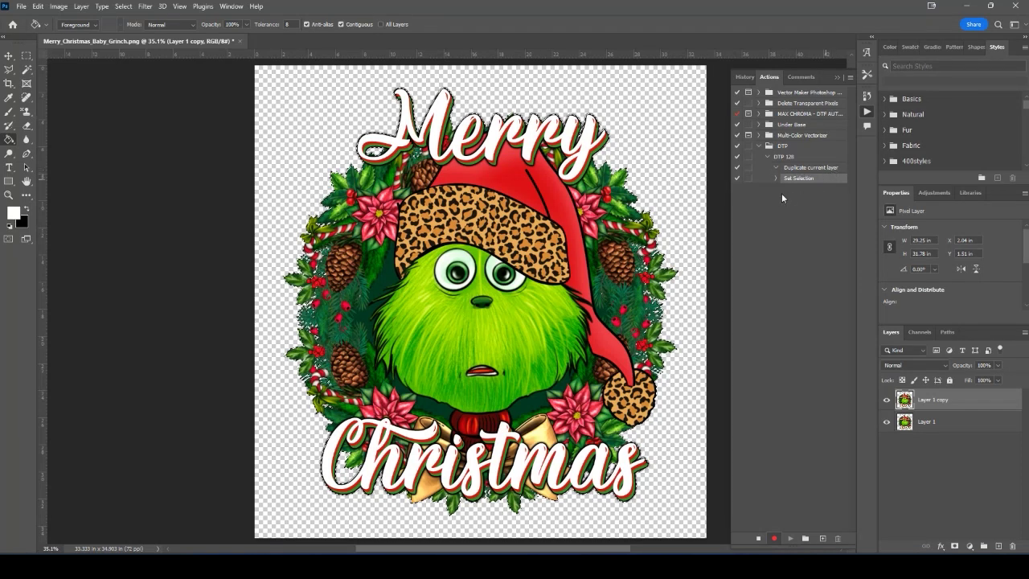
pyautogui.click(777, 179)
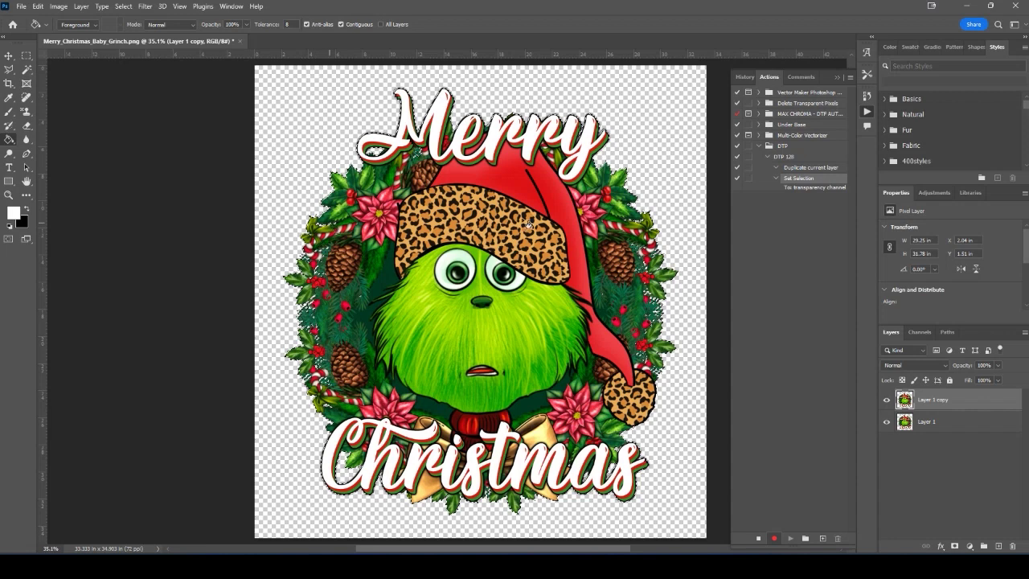
pyautogui.press('q')
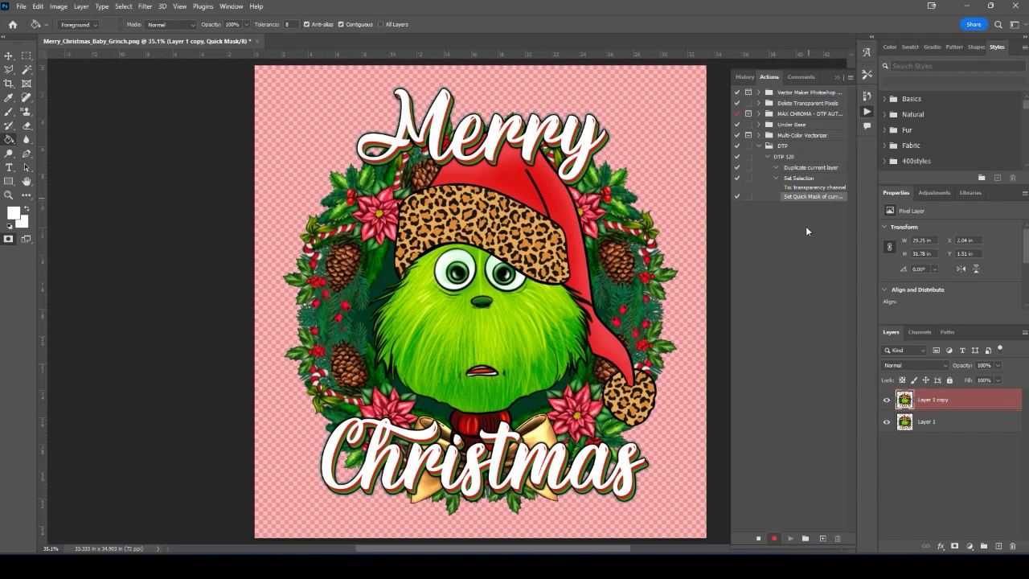
# Apply a Threshold adjustment at level 128 to the quick mask and convert the mask back to a selection.
pyautogui.click(60, 5)
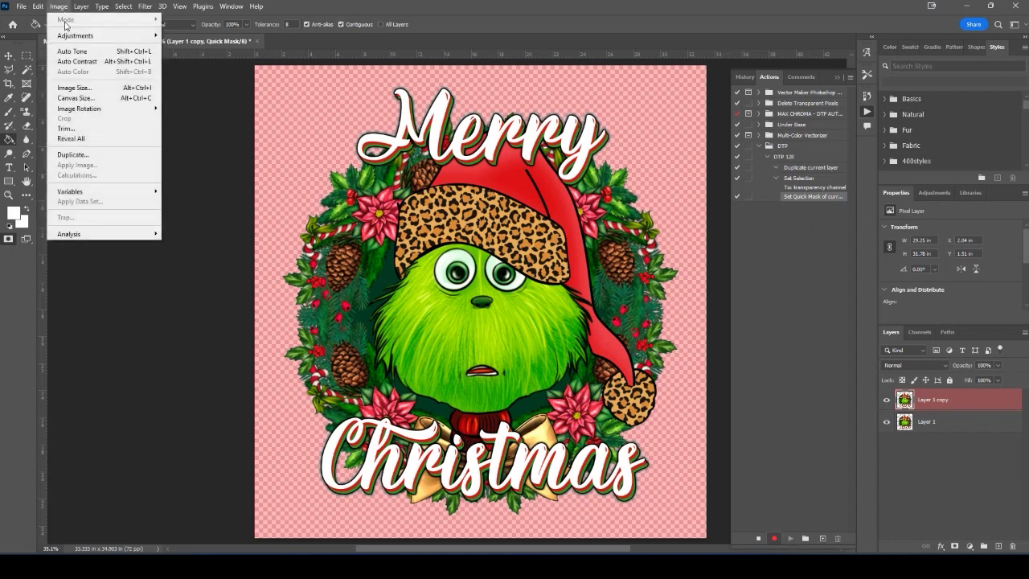
pyautogui.moveTo(70, 35)
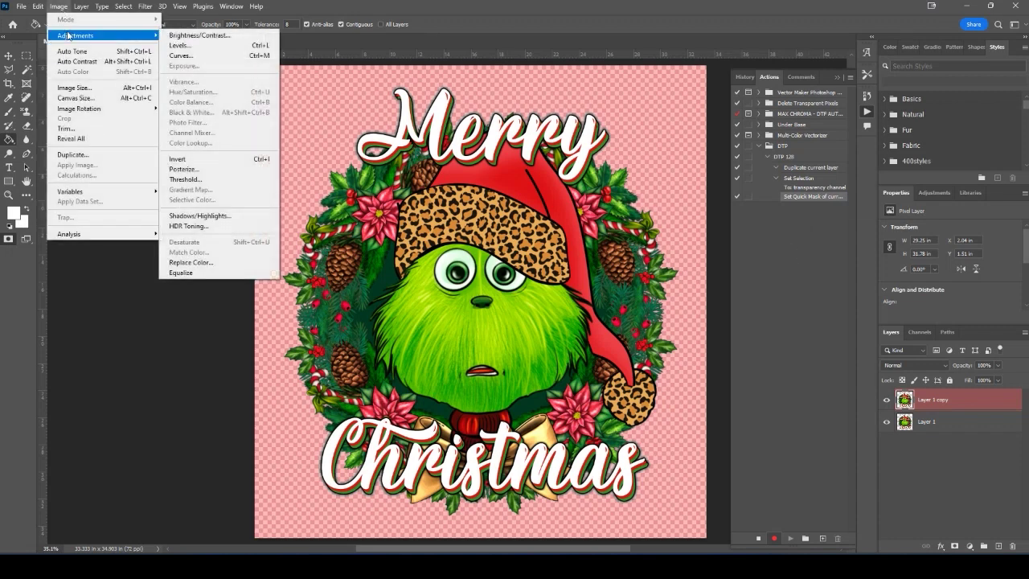
pyautogui.click(203, 180)
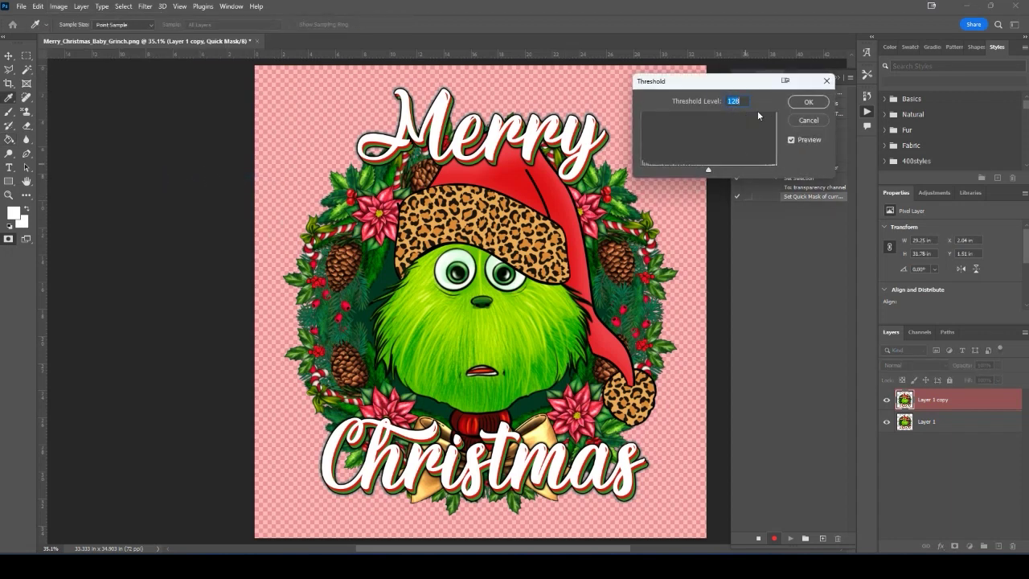
pyautogui.click(807, 102)
pyautogui.press('g')
pyautogui.click(777, 208)
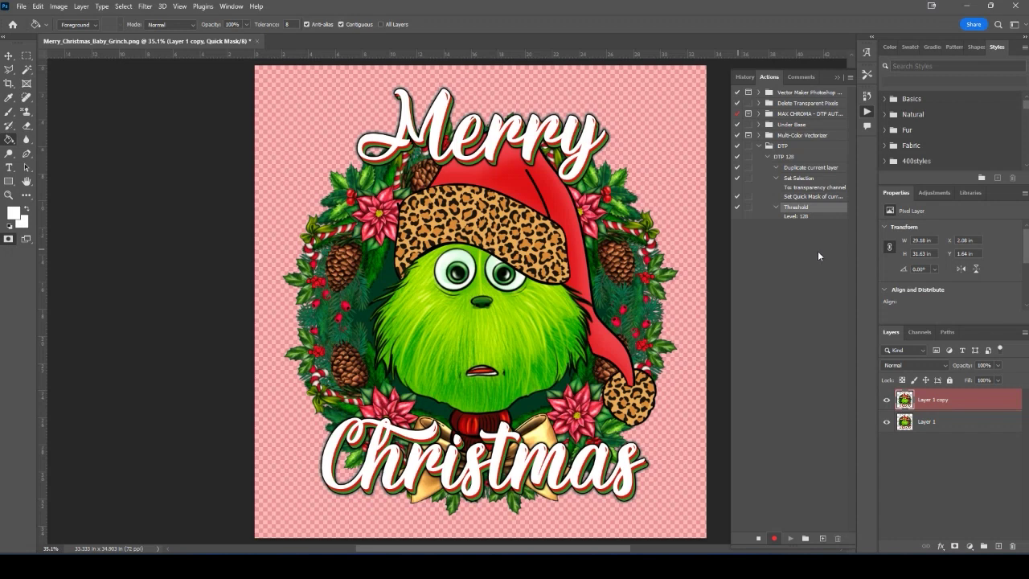
pyautogui.press('q')
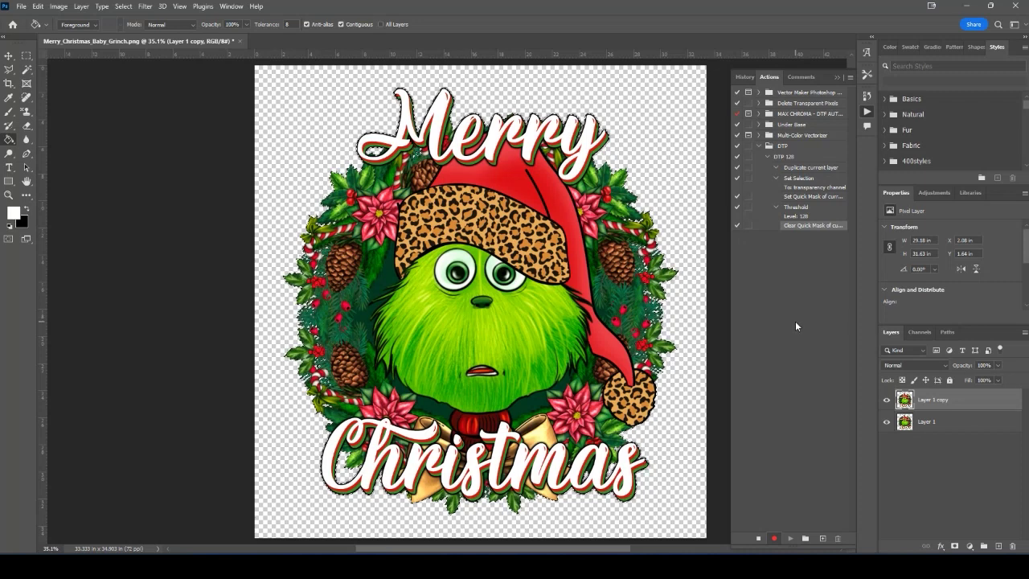
# Invert the selection, delete the selected semi-transparent pixels from Layer 1 copy, and deselect while DTP 128 records.
pyautogui.hotkey('ctrl', 'shift', 'i')
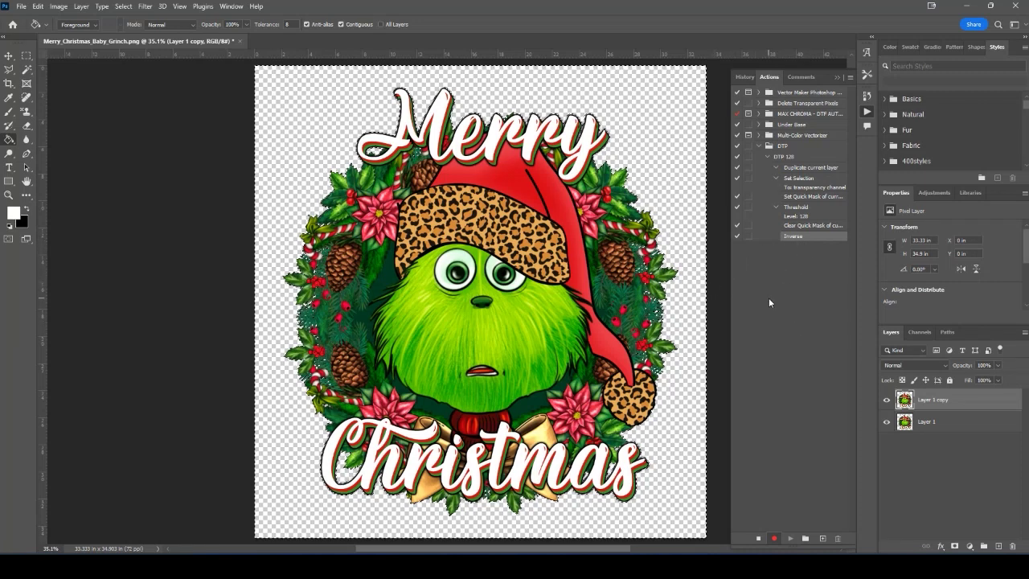
pyautogui.press('Delete')
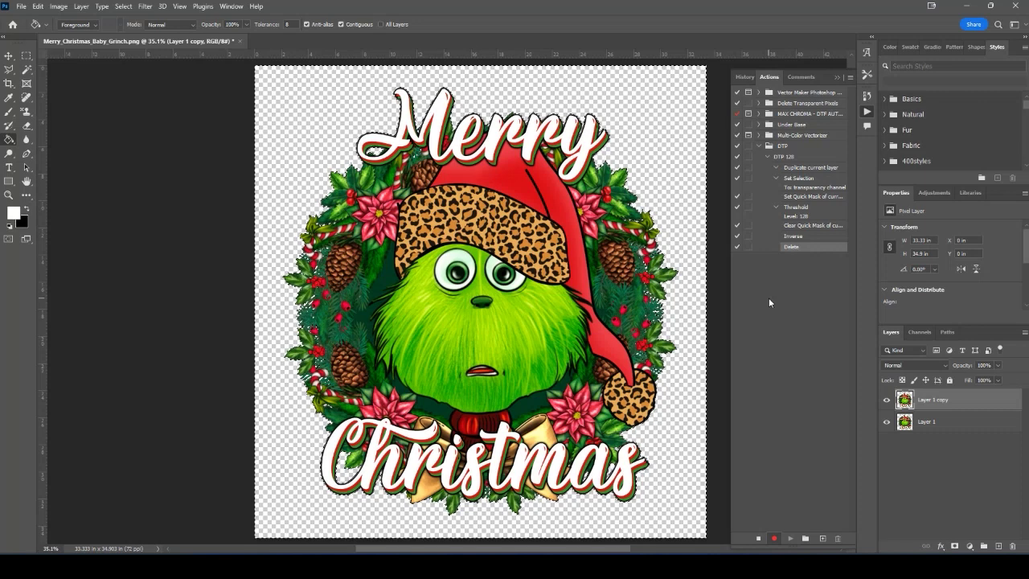
pyautogui.hotkey('ctrl', 'd')
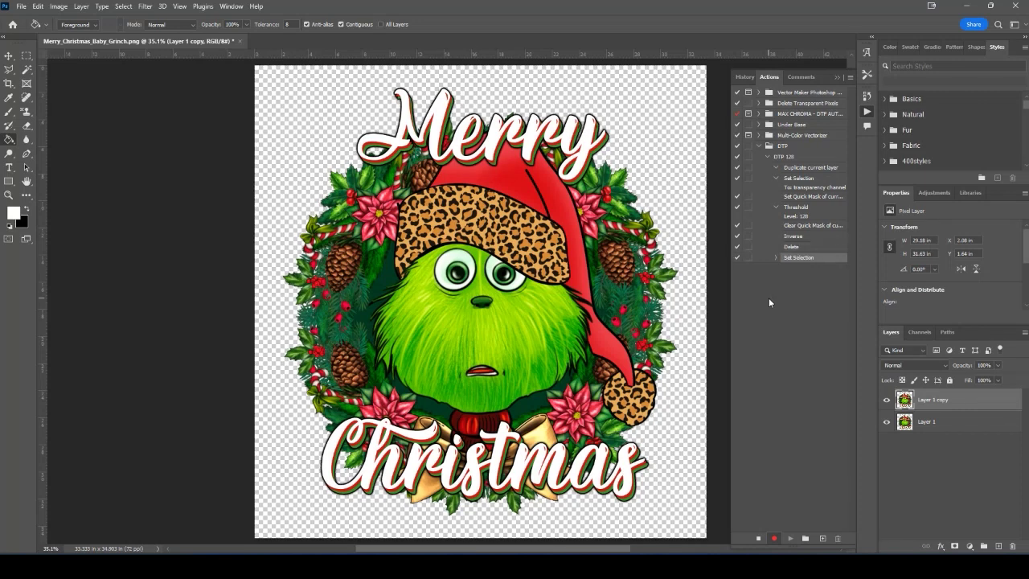
# Expand the recorded deselect step, stop recording, and select the DTP 128 action in the DTP set.
pyautogui.click(776, 257)
pyautogui.click(758, 540)
pyautogui.click(768, 149)
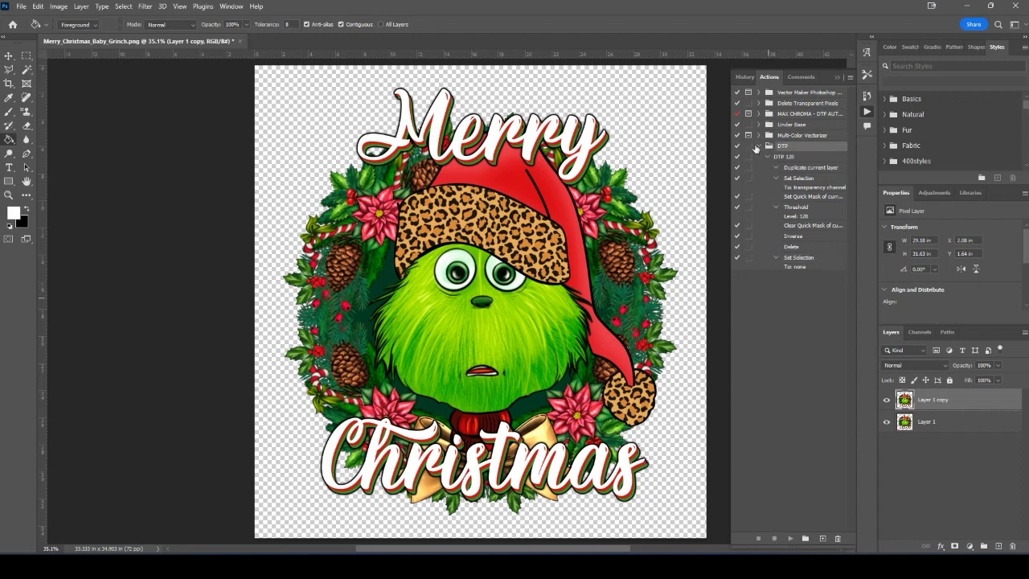
pyautogui.click(793, 157)
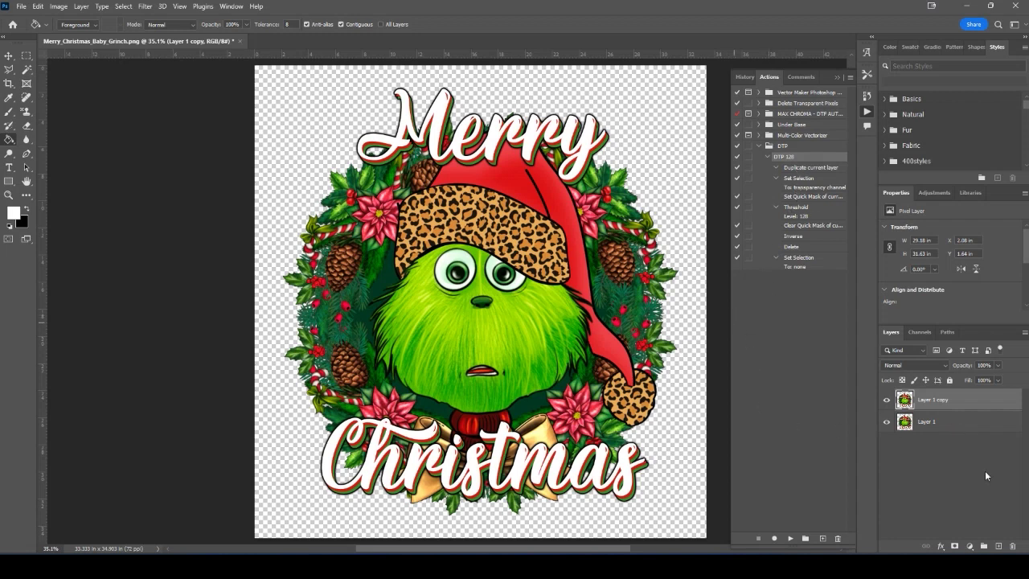
# Toggle the visibility of Layer 1 copy repeatedly to compare the cleaned artwork edges with the original Layer 1.
pyautogui.click(888, 401)
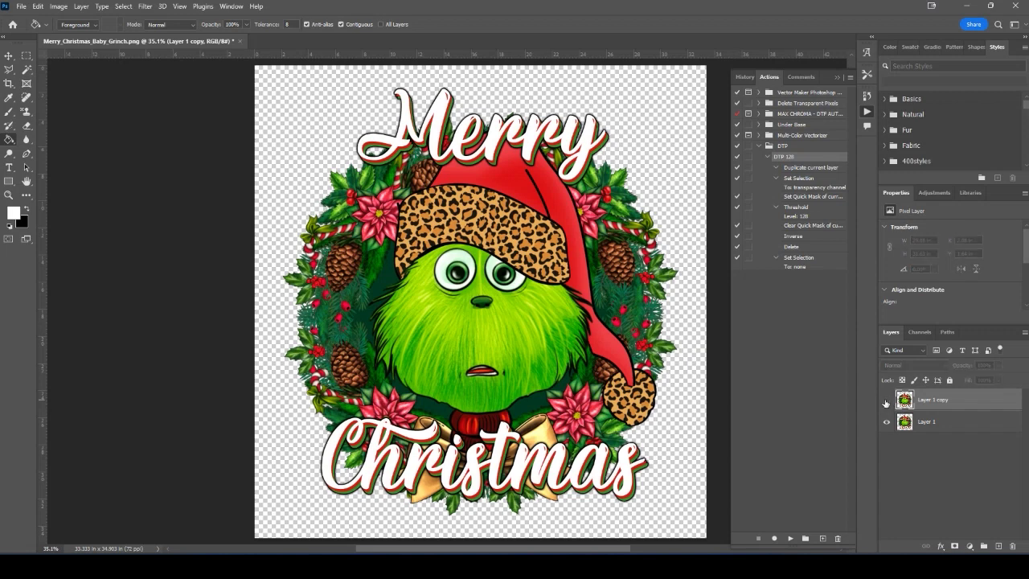
pyautogui.click(887, 401)
pyautogui.click(887, 401)
pyautogui.click(887, 402)
pyautogui.click(887, 401)
pyautogui.click(887, 401)
pyautogui.click(887, 401)
pyautogui.click(887, 401)
pyautogui.click(887, 401)
pyautogui.click(887, 402)
pyautogui.click(887, 401)
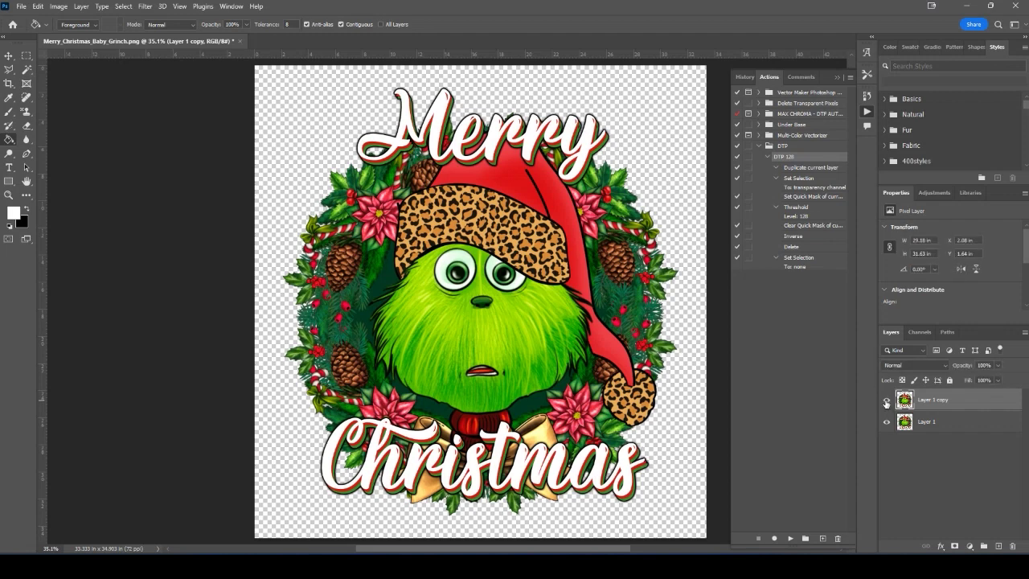
pyautogui.click(887, 401)
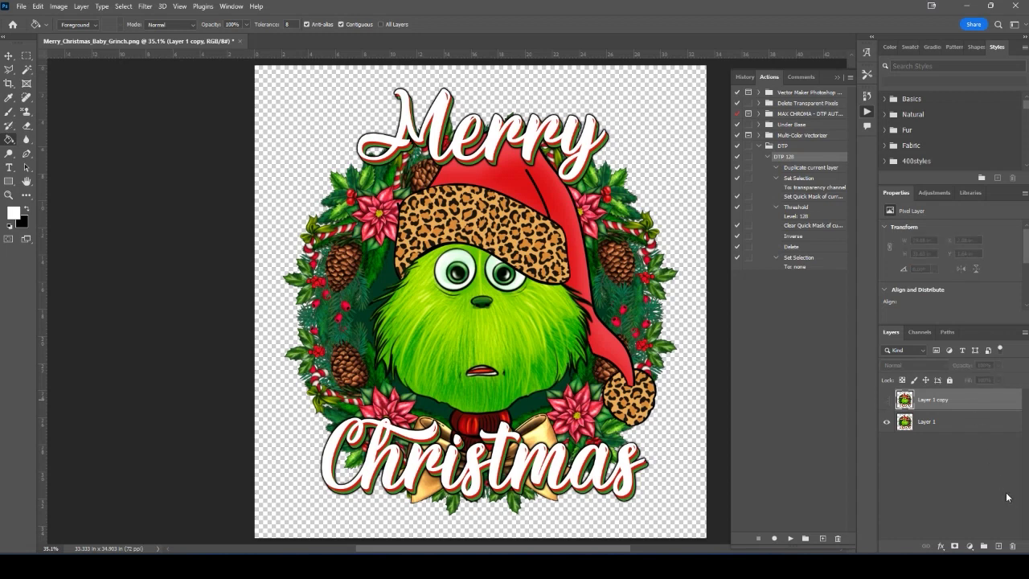
# Delete Layer 1 copy, play the DTP 128 action on Layer 1, and hide the original Layer 1.
pyautogui.click(1013, 547)
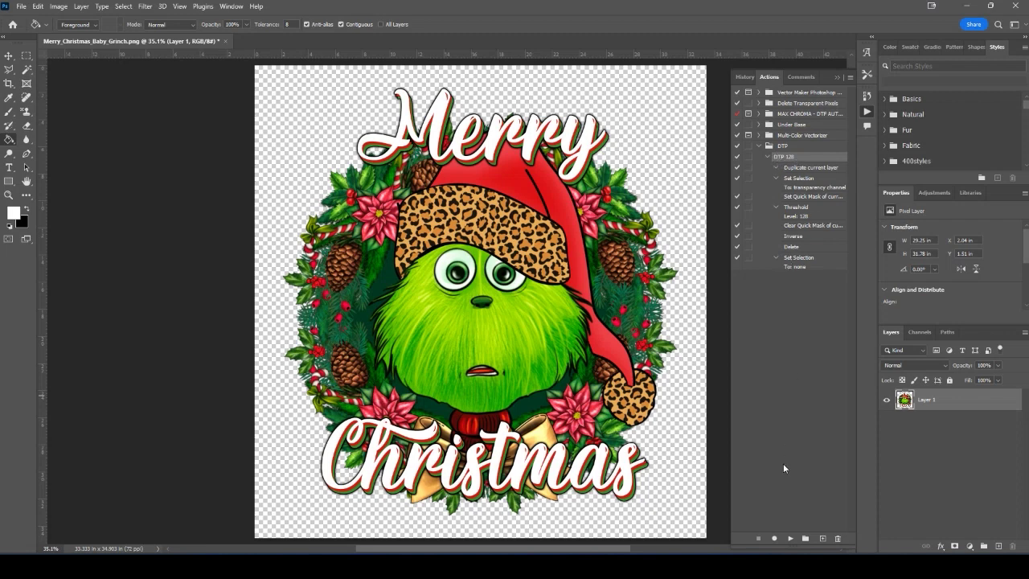
pyautogui.click(791, 539)
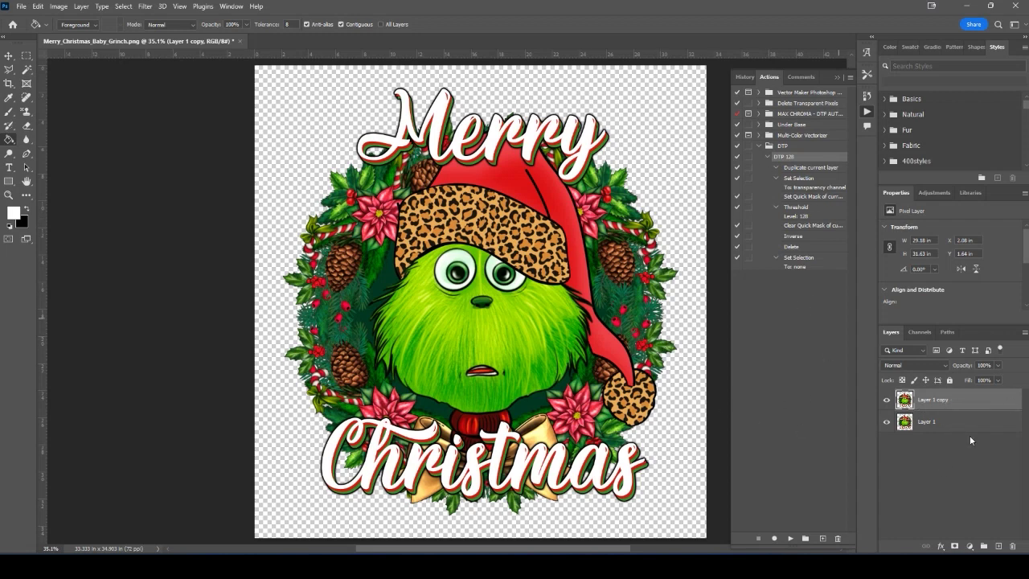
pyautogui.click(887, 422)
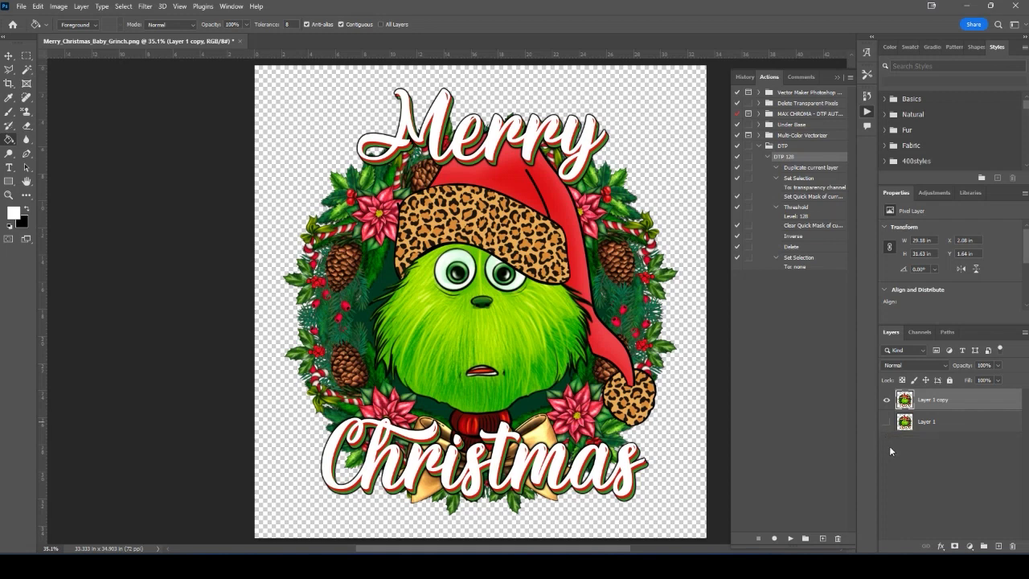
pyautogui.click(768, 157)
pyautogui.click(787, 147)
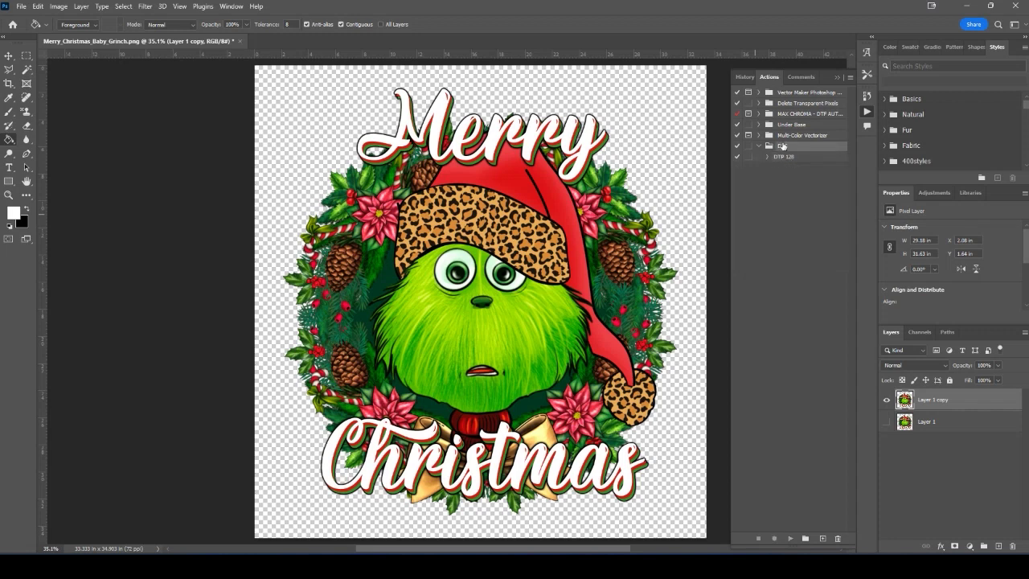
pyautogui.click(787, 158)
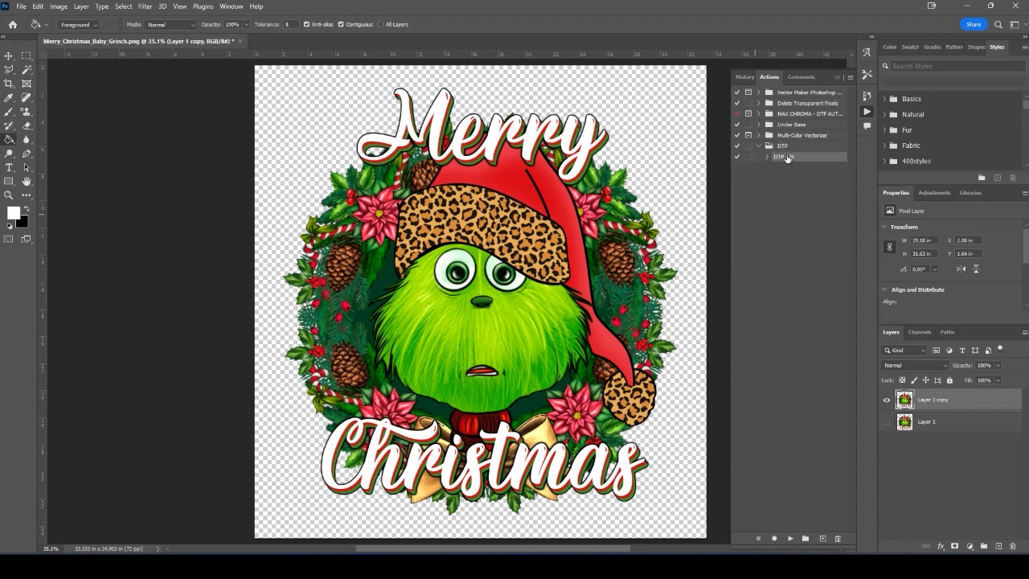
pyautogui.click(850, 77)
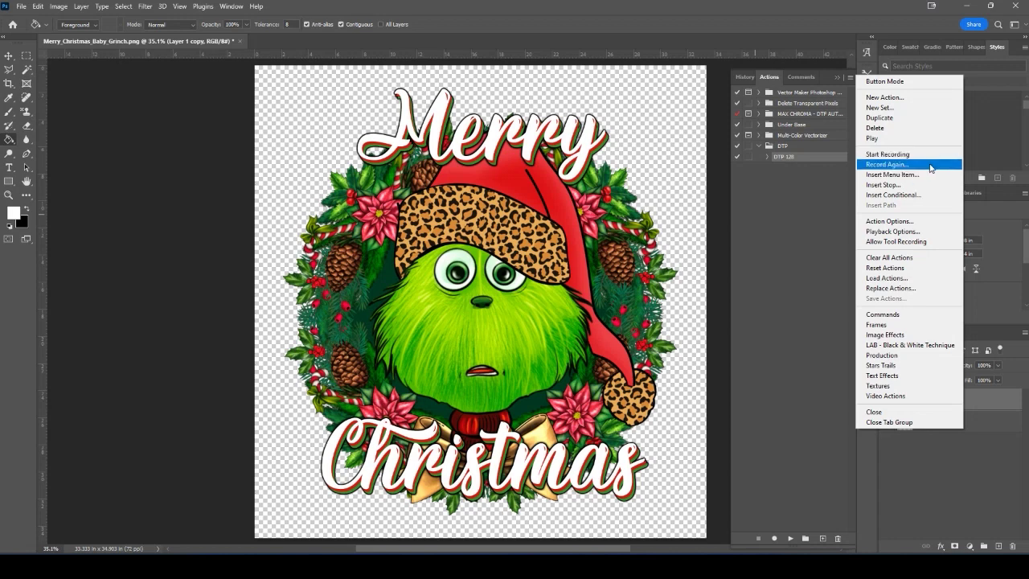
pyautogui.click(885, 100)
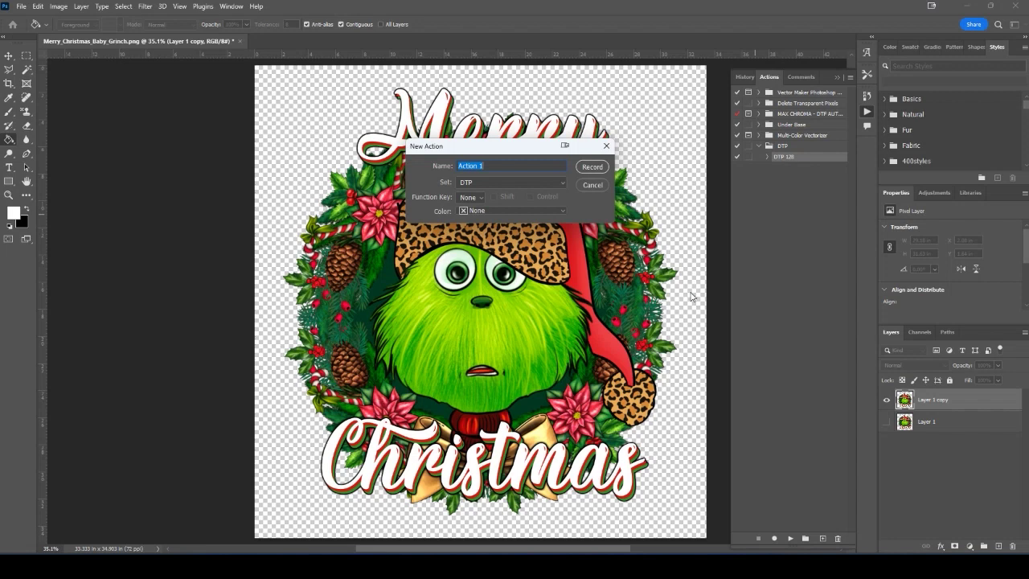
pyautogui.write('DTP 200')
pyautogui.click(602, 185)
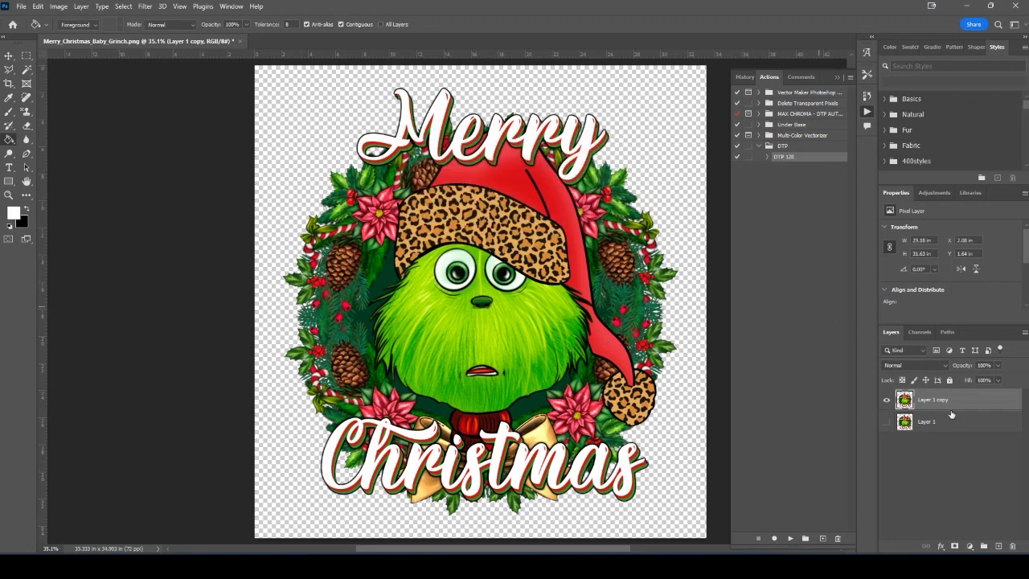
# Delete Layer 1 copy and make the original Layer 1 visible.
pyautogui.click(1016, 546)
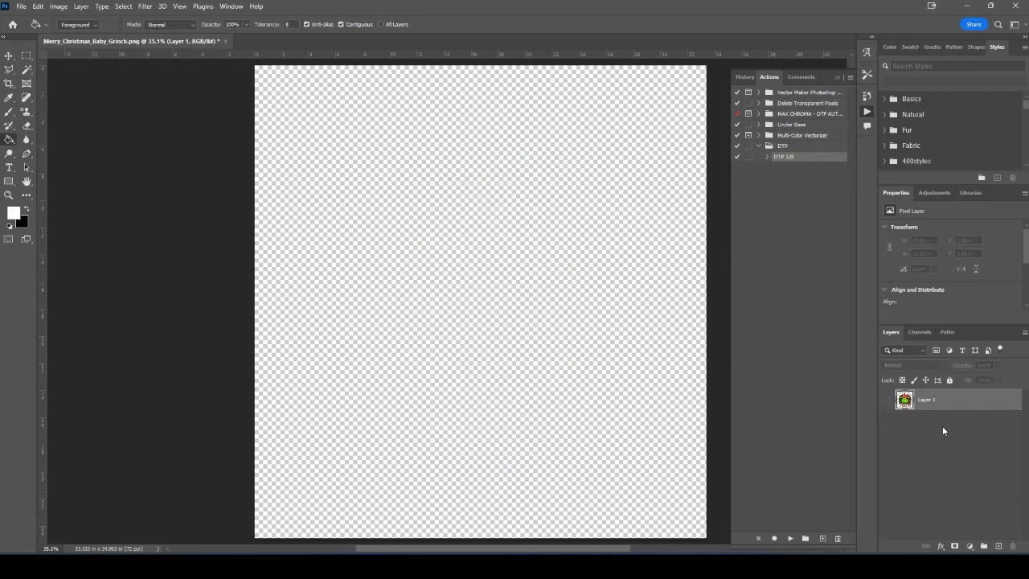
pyautogui.click(887, 405)
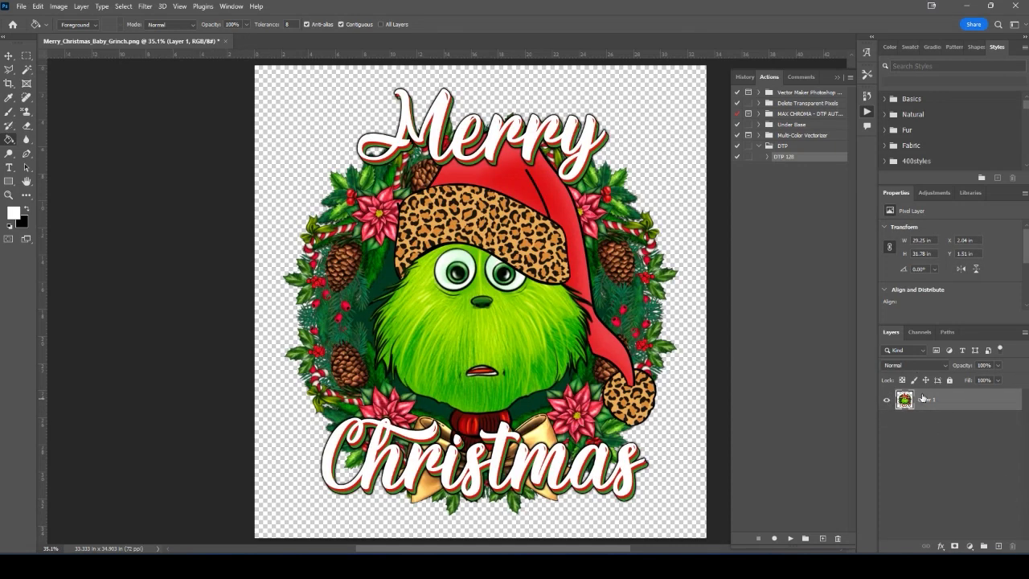
# Start recording a new action named DTP 200 in the DTP set.
pyautogui.click(787, 146)
pyautogui.click(850, 78)
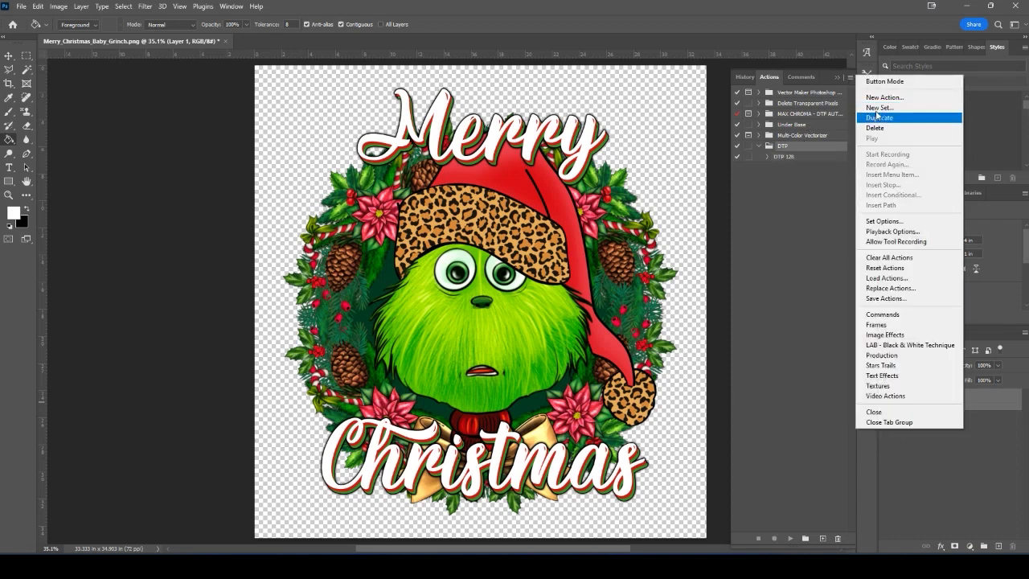
pyautogui.click(884, 98)
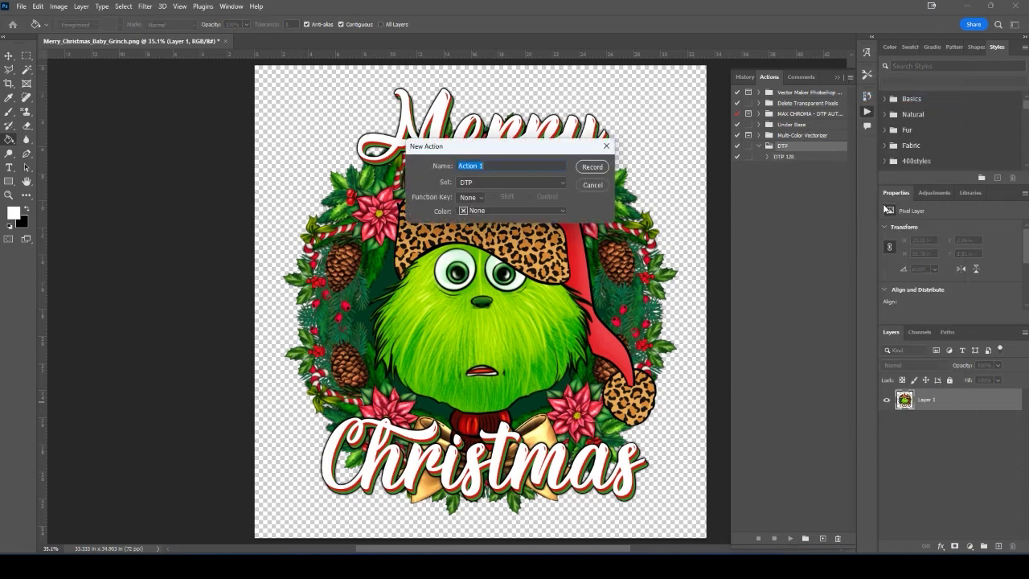
pyautogui.write('DTP 200')
pyautogui.press('Return')
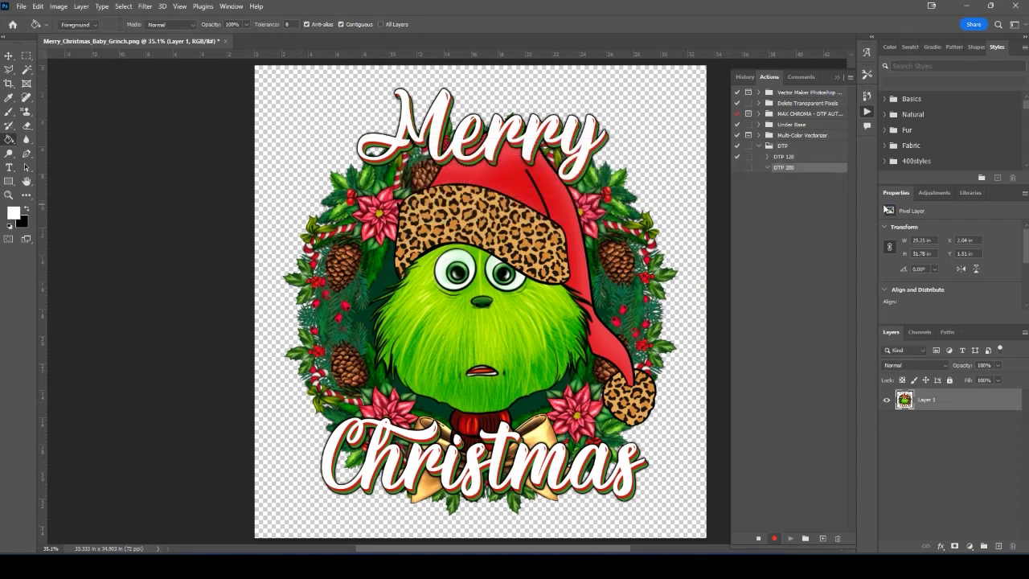
# Duplicate Layer 1 as Layer 1 copy and load the copy's transparency as a selection while DTP 200 records.
pyautogui.rightClick(930, 403)
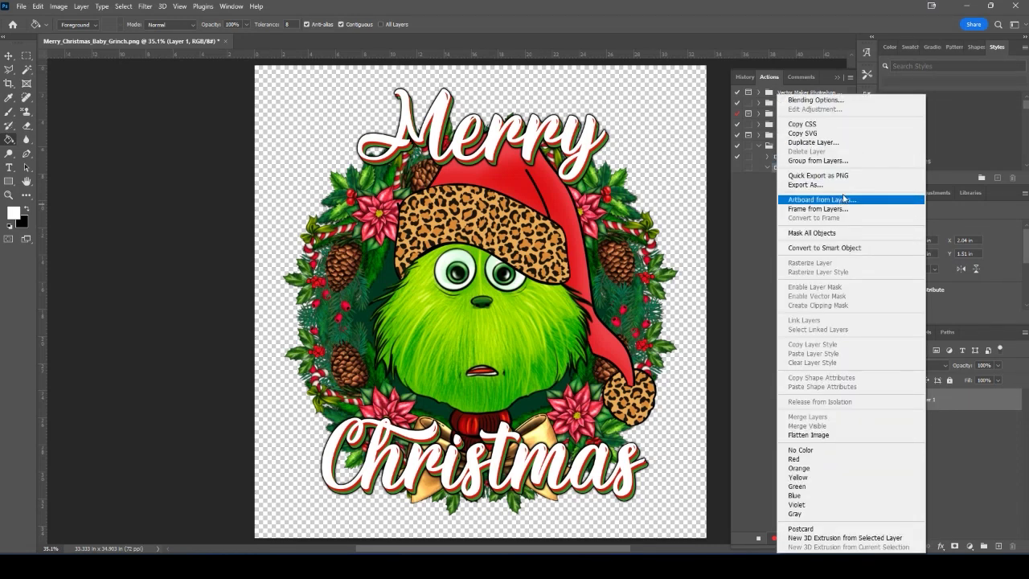
pyautogui.click(840, 144)
pyautogui.click(605, 157)
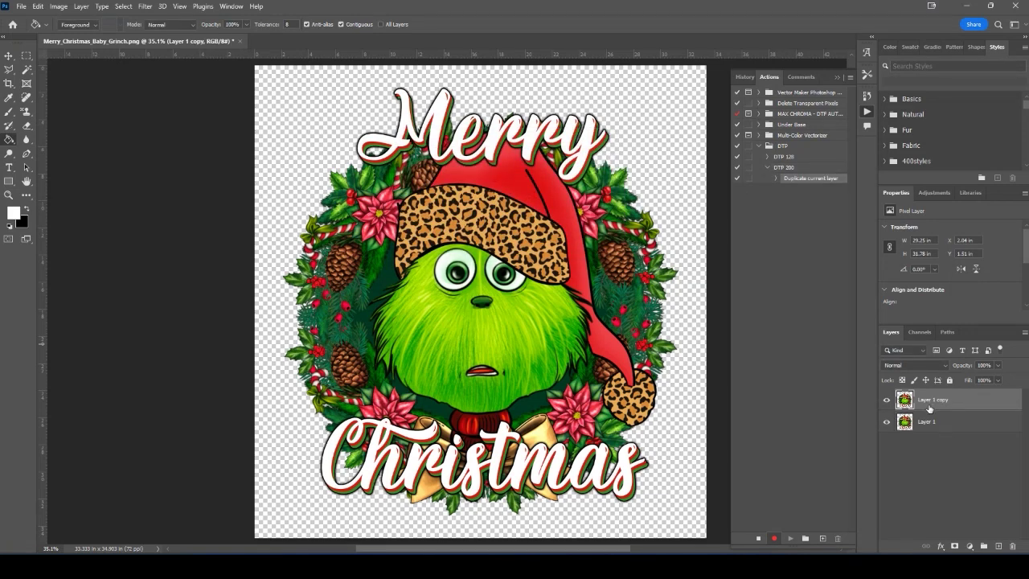
pyautogui.keyDown('ctrl'); pyautogui.click(906, 400); pyautogui.keyUp('ctrl')
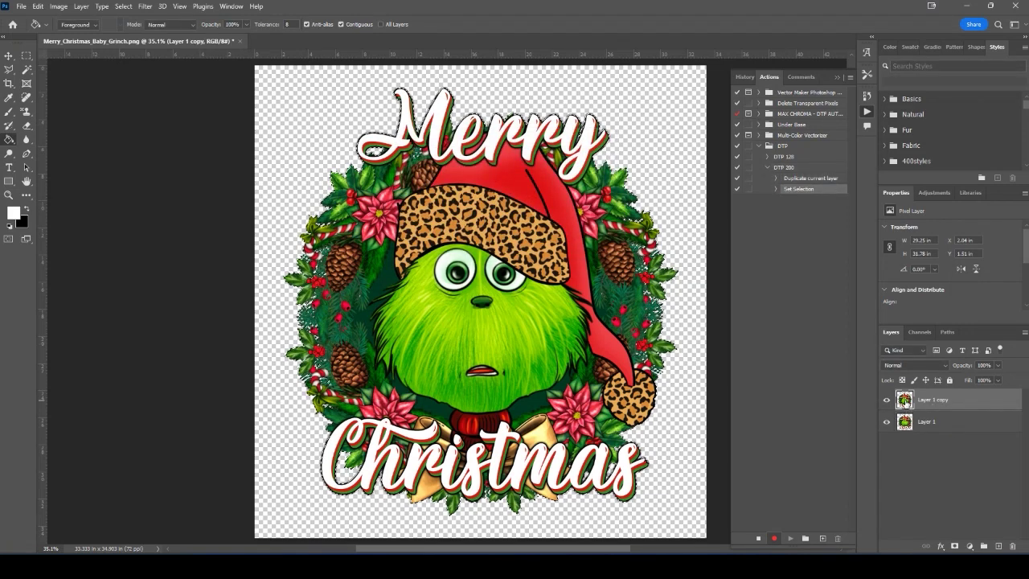
# Apply a Threshold adjustment at level 200 in Quick Mask mode and convert the mask back to a selection.
pyautogui.press('q')
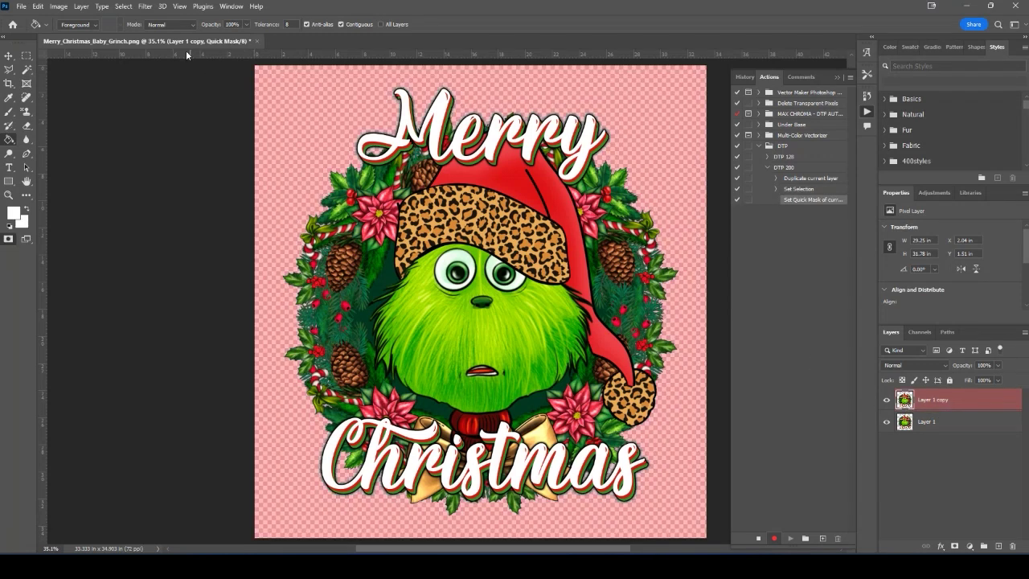
pyautogui.click(59, 7)
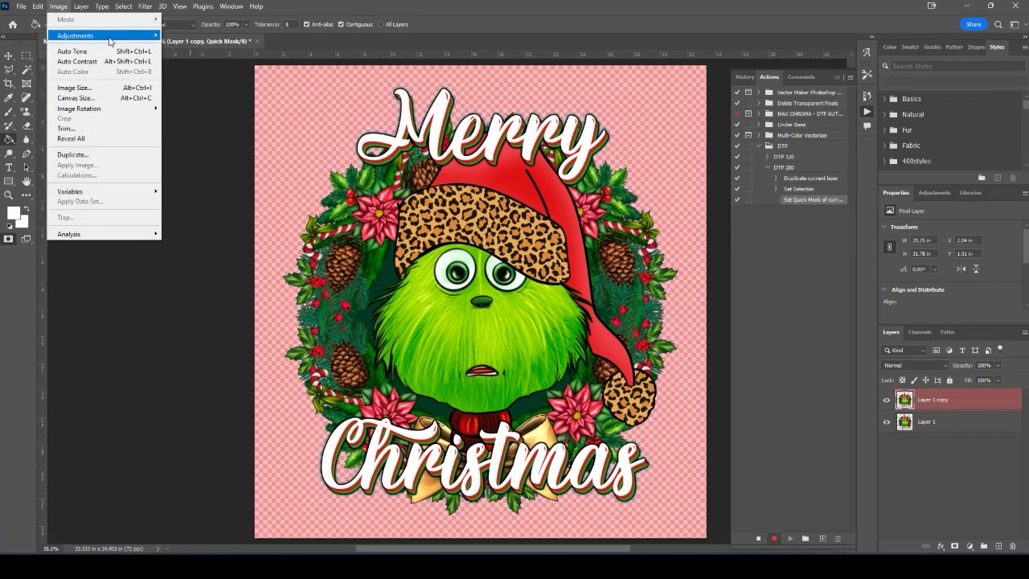
pyautogui.moveTo(97, 35)
pyautogui.click(193, 180)
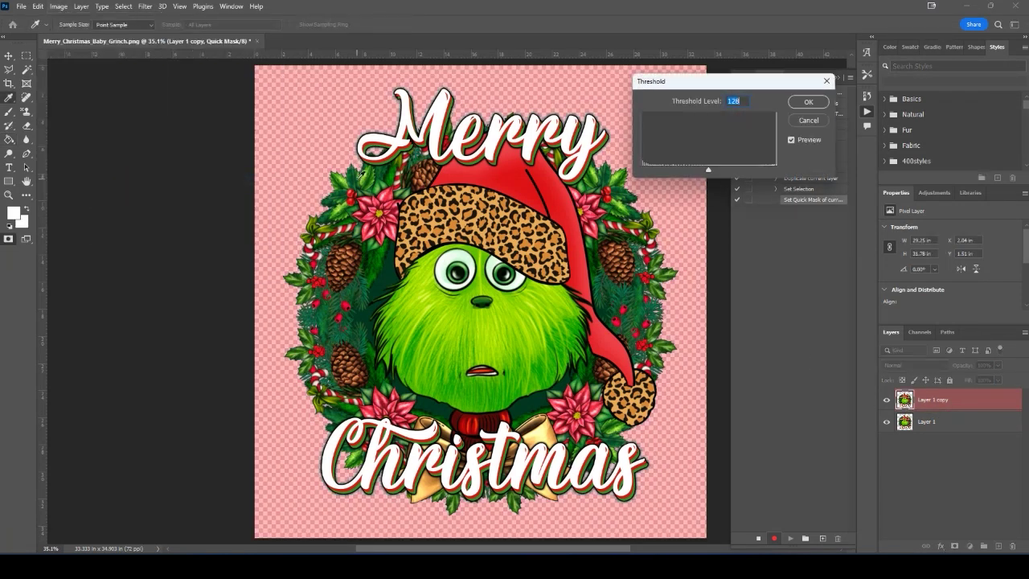
pyautogui.write('200')
pyautogui.press('Return')
pyautogui.press('g')
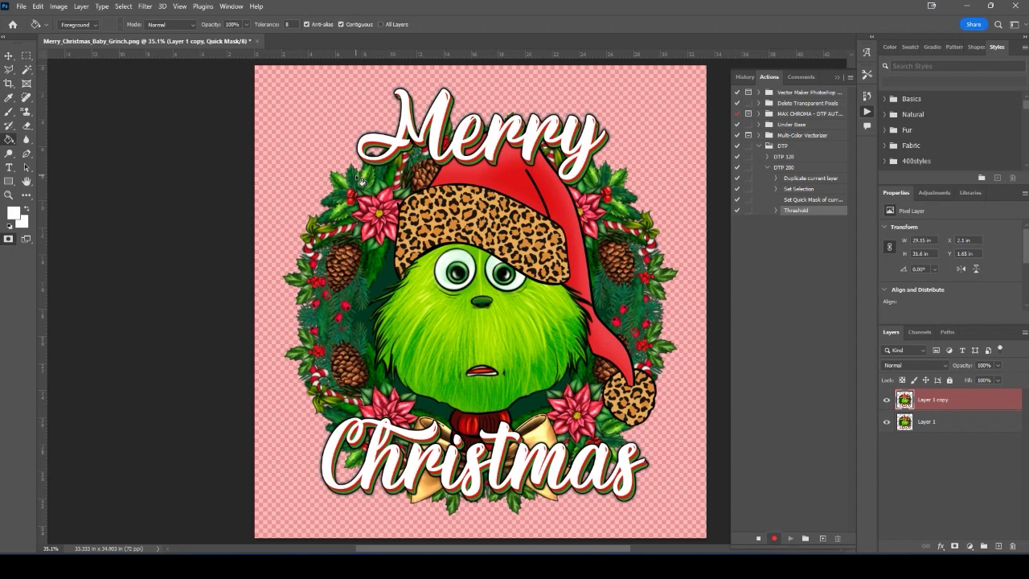
pyautogui.press('q')
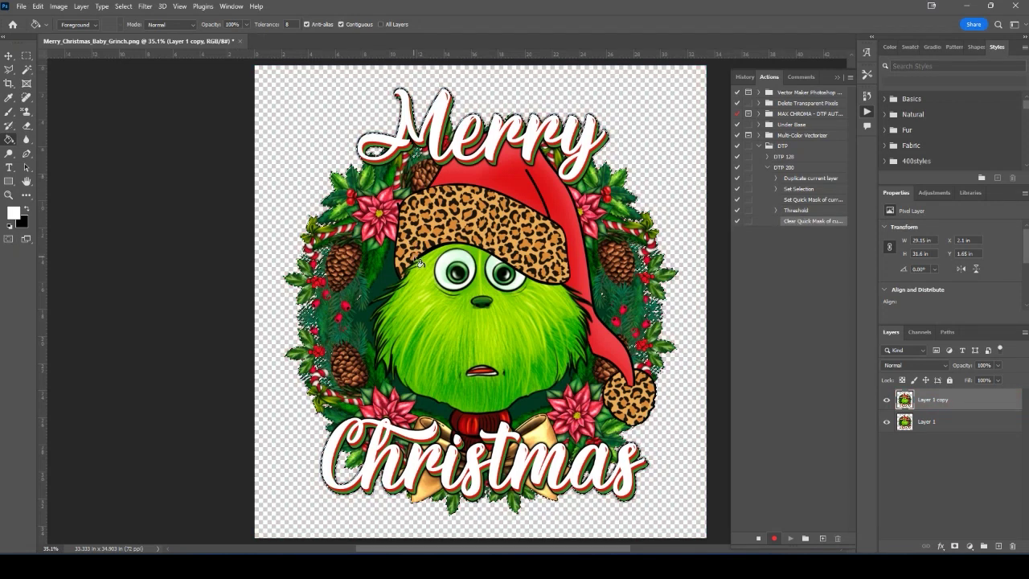
# Invert the thresholded selection, delete the selected pixels from Layer 1 copy, and deselect while DTP 200 records.
pyautogui.hotkey('ctrl', 'shift', 'i')
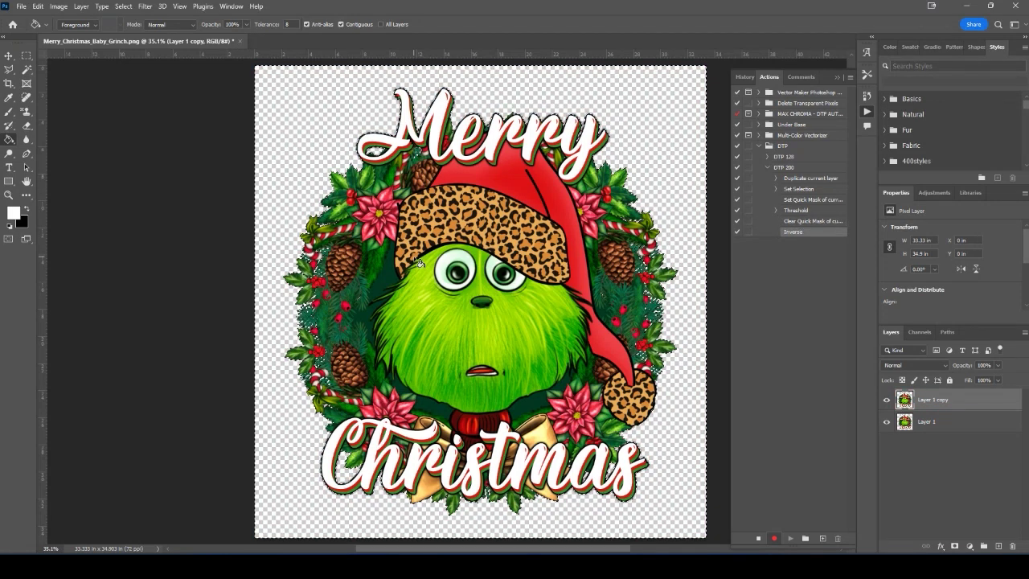
pyautogui.press('Delete')
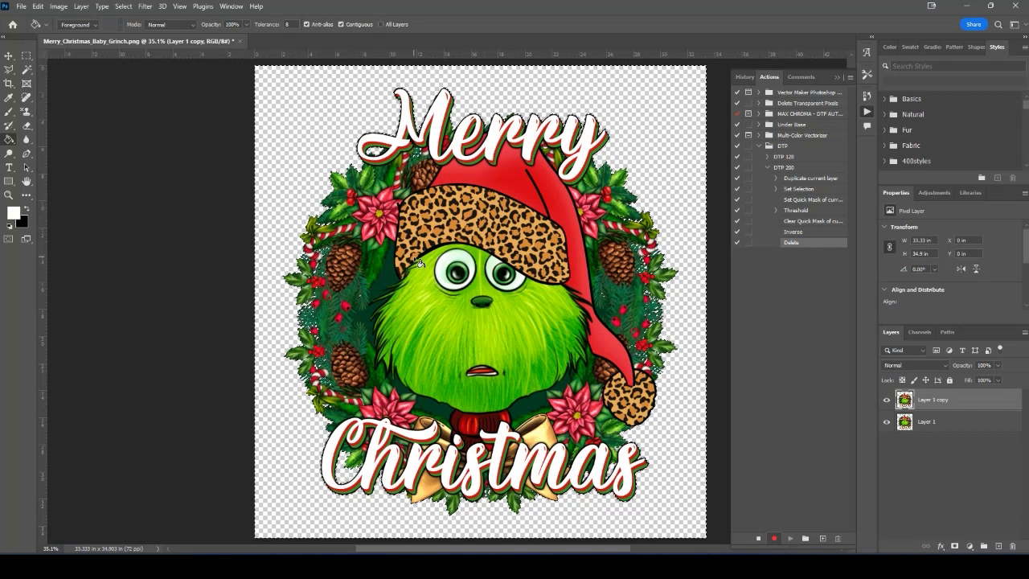
pyautogui.hotkey('ctrl', 'd')
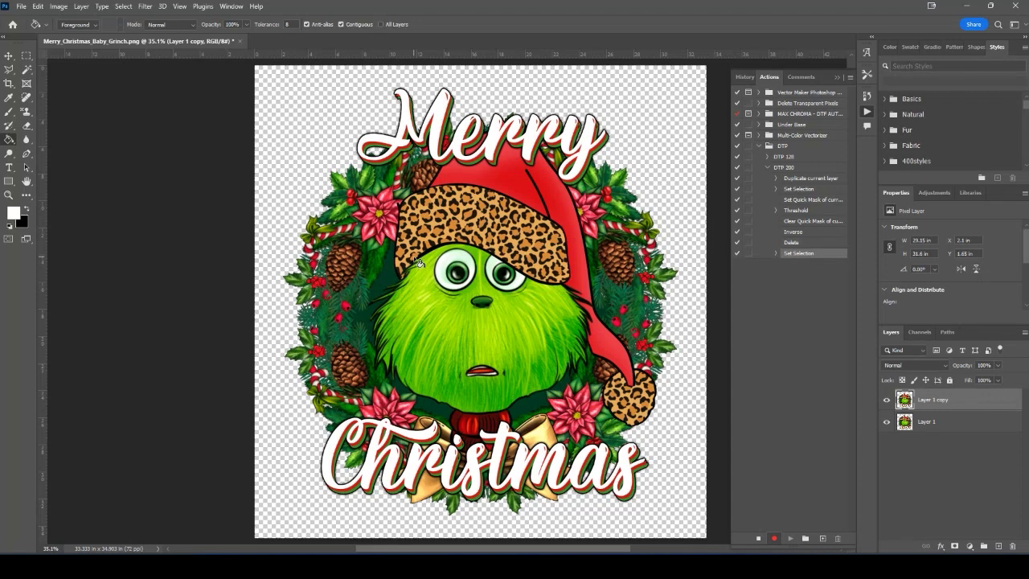
# Stop recording the DTP 200 action and collapse its recorded steps.
pyautogui.click(758, 539)
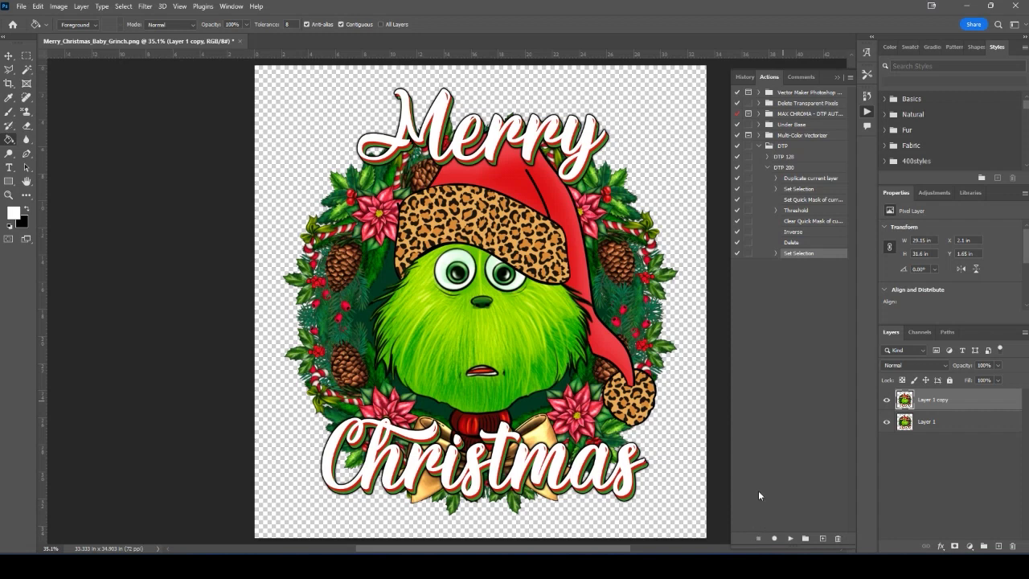
pyautogui.click(767, 167)
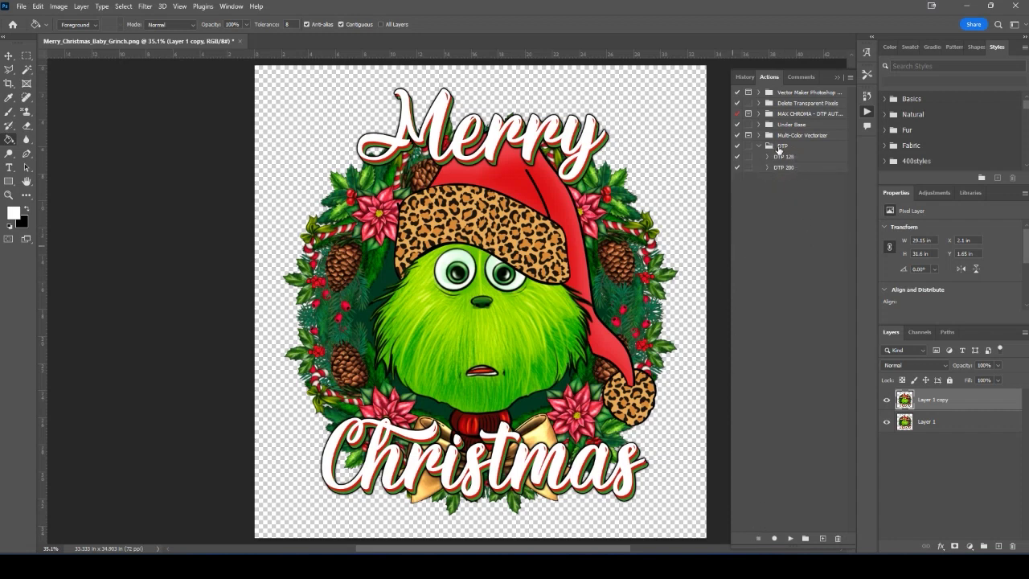
# Review the recorded steps inside the DTP 200 and DTP 128 actions.
pyautogui.click(784, 157)
pyautogui.click(785, 168)
pyautogui.click(767, 167)
pyautogui.click(767, 167)
pyautogui.click(767, 157)
pyautogui.click(767, 158)
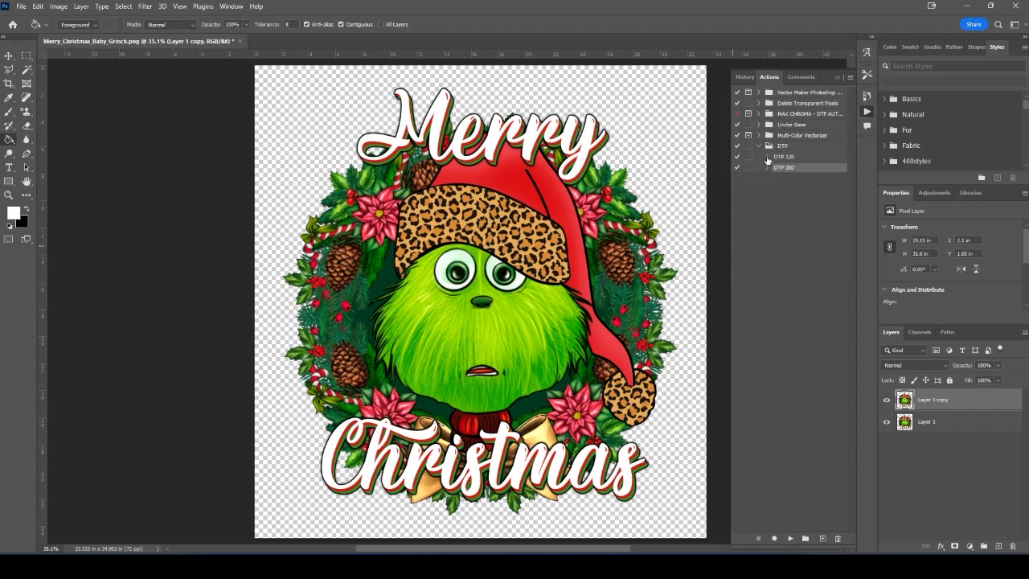
# Delete Layer 1 copy, play the DTP 200 action on Layer 1, and collapse the action's recorded steps.
pyautogui.click(1012, 546)
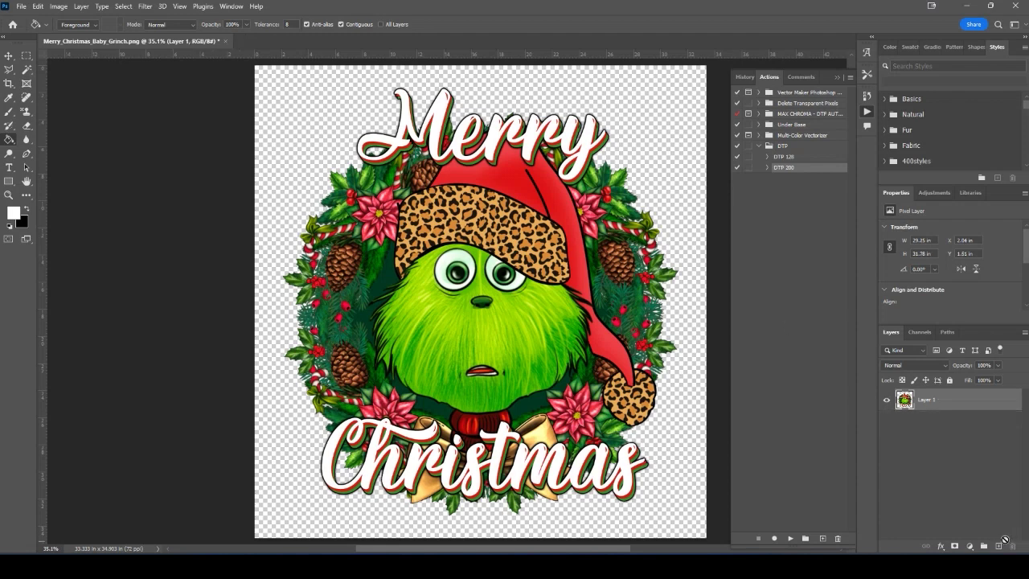
pyautogui.click(767, 168)
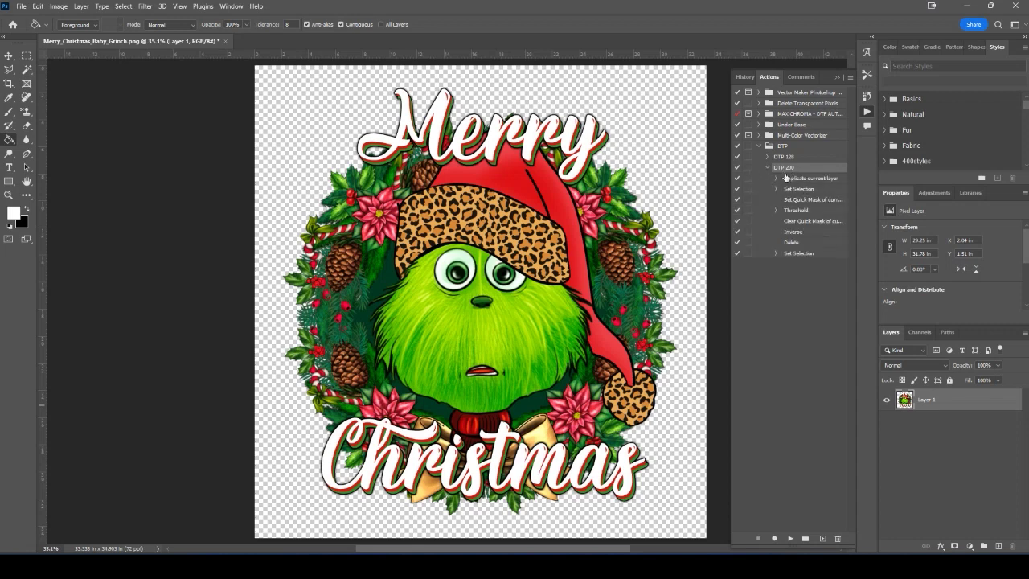
pyautogui.click(791, 539)
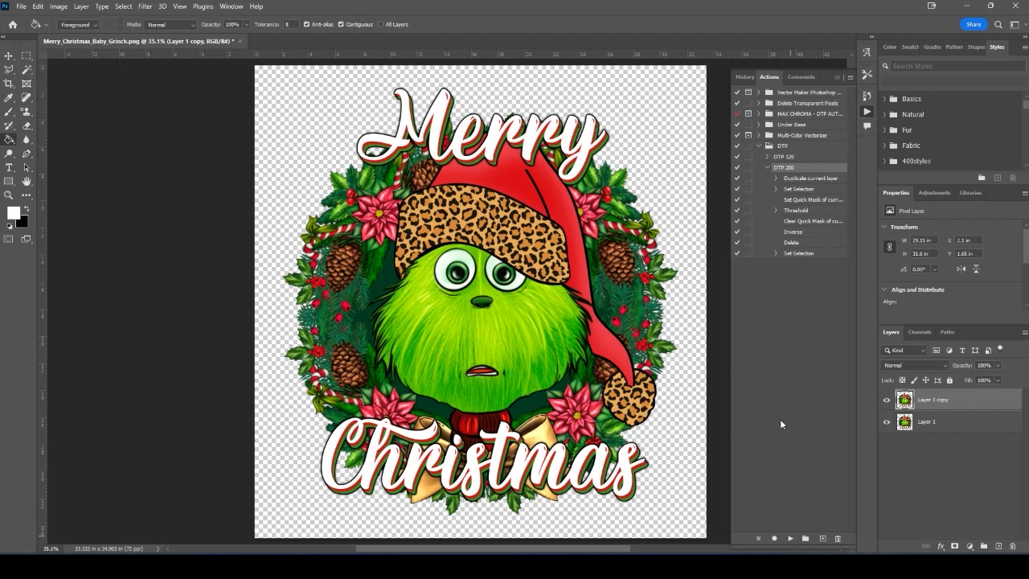
pyautogui.click(769, 167)
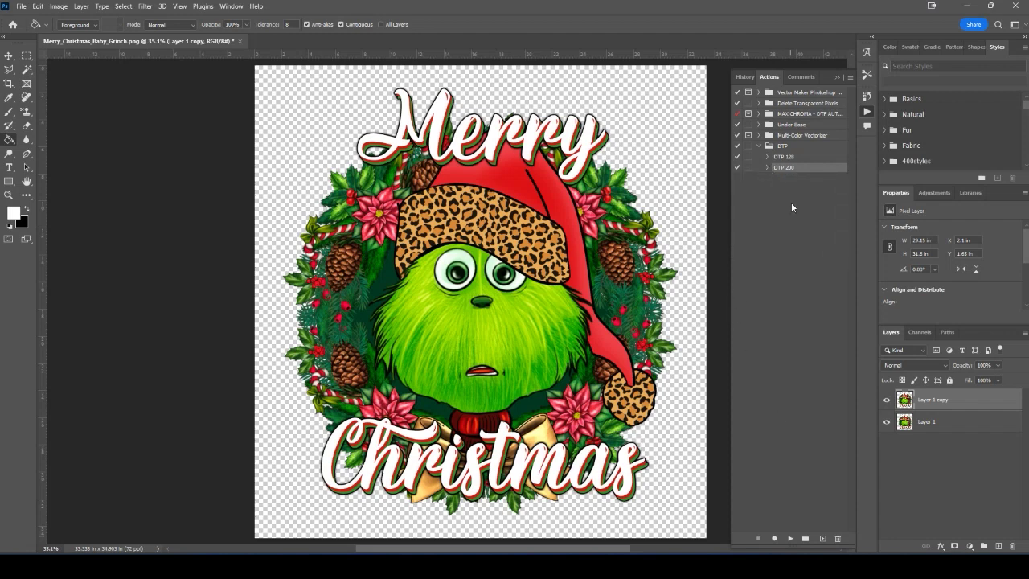
# Bring up the Save Actions dialog for the DTP set in the Downloads folder and cancel it without saving.
pyautogui.click(785, 158)
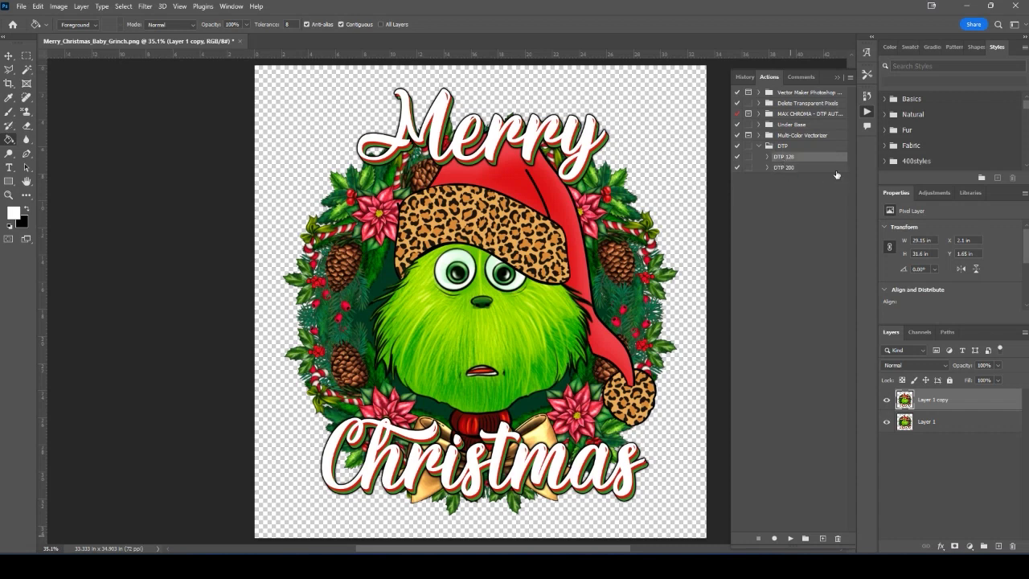
pyautogui.click(788, 147)
pyautogui.click(850, 77)
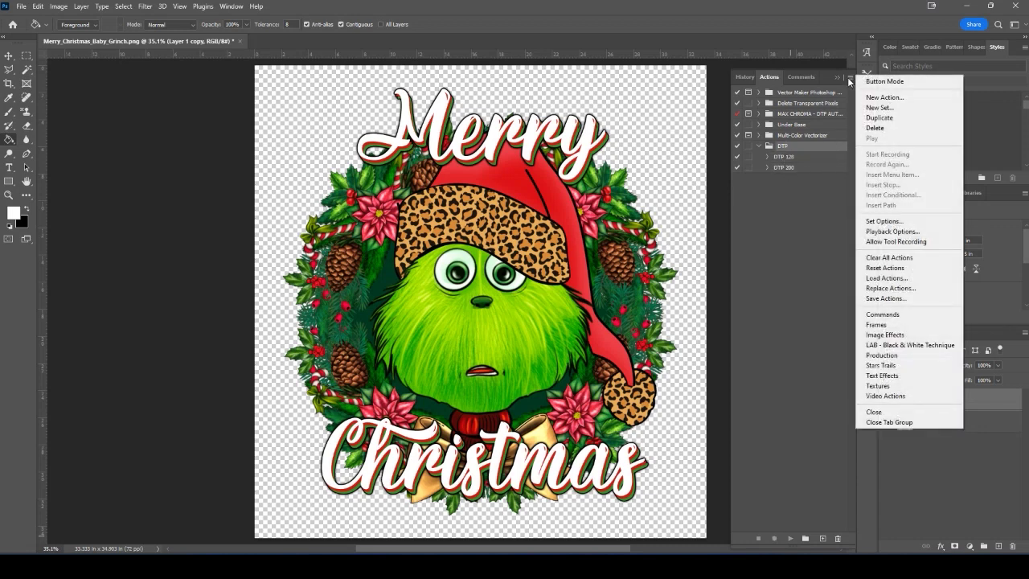
pyautogui.click(906, 299)
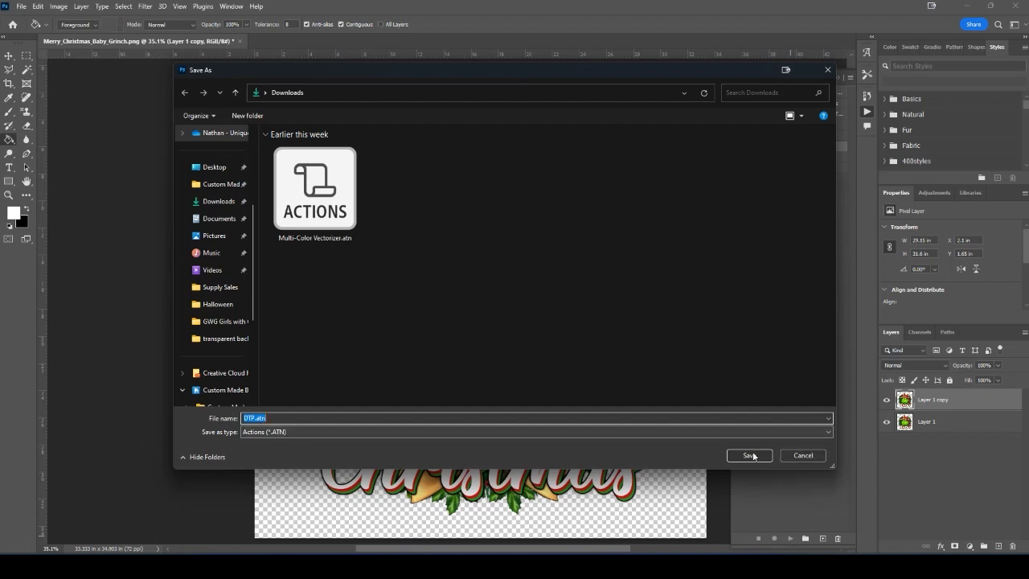
pyautogui.click(800, 455)
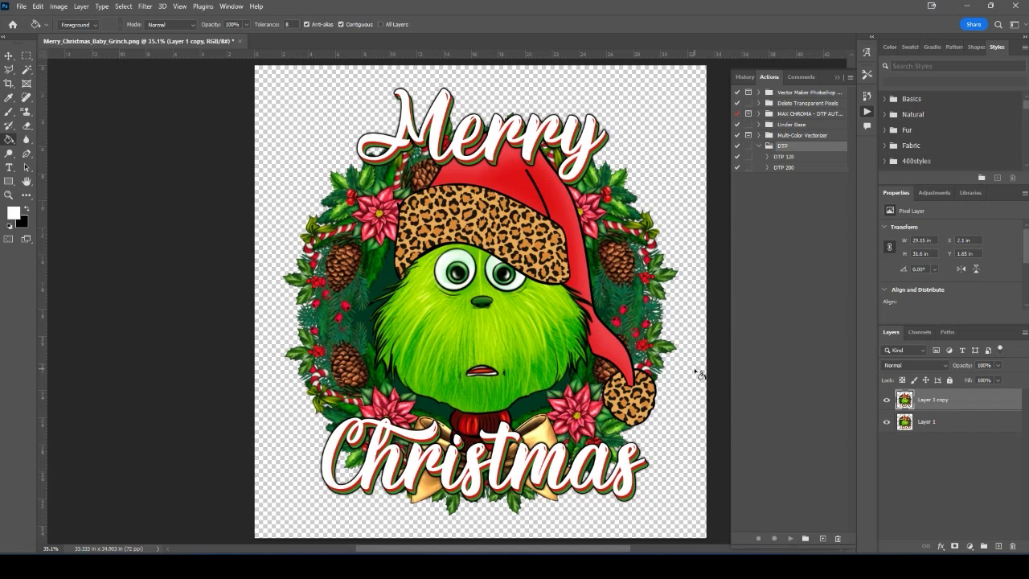
# Discard Layer 1 copy and run the DTP 200 action again on the original Layer 1.
pyautogui.click(1012, 546)
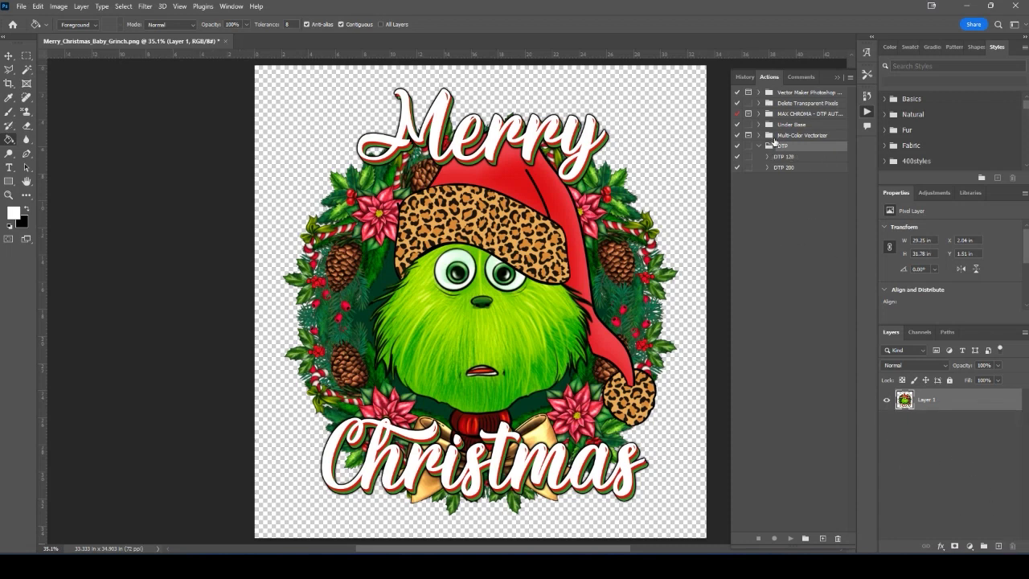
pyautogui.click(794, 157)
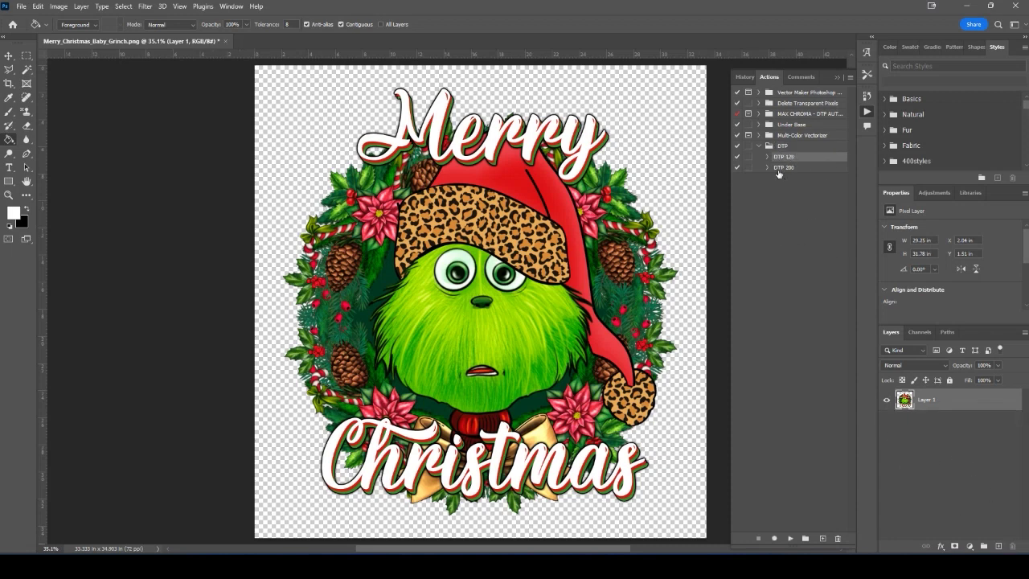
pyautogui.click(779, 168)
pyautogui.click(790, 538)
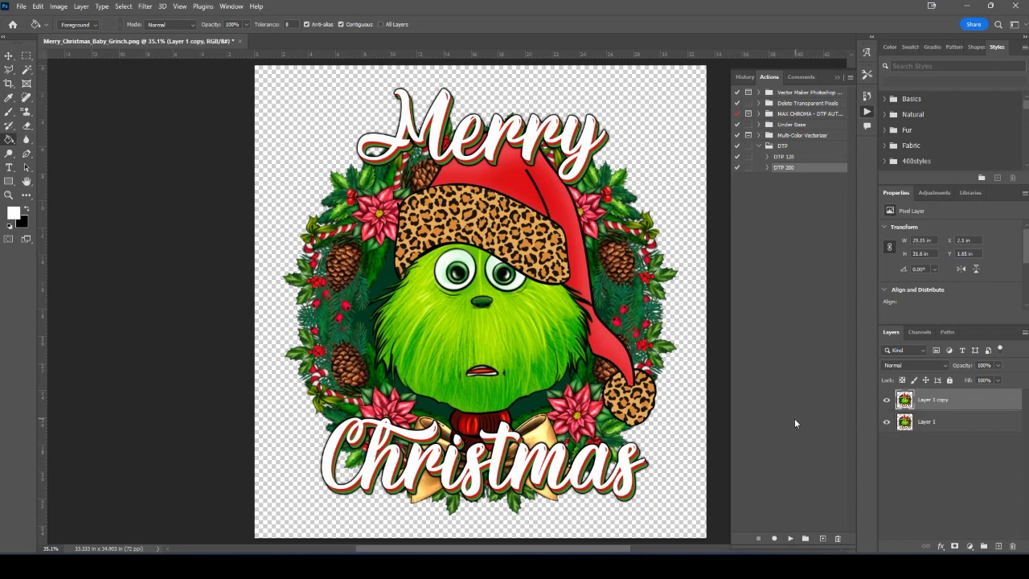